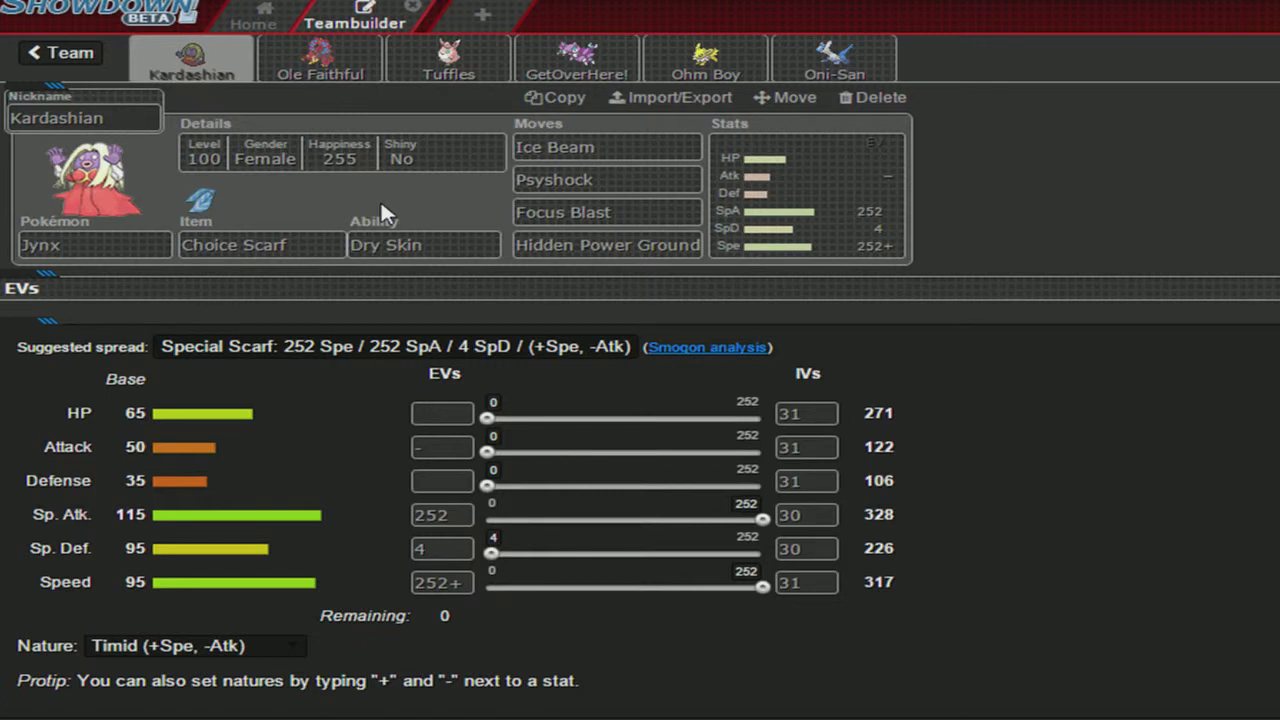
Step: Open the team's Volcanion set and examine its Focus Blast, Sludge Wave and Hidden Power Ice moves
left_click(322, 75)
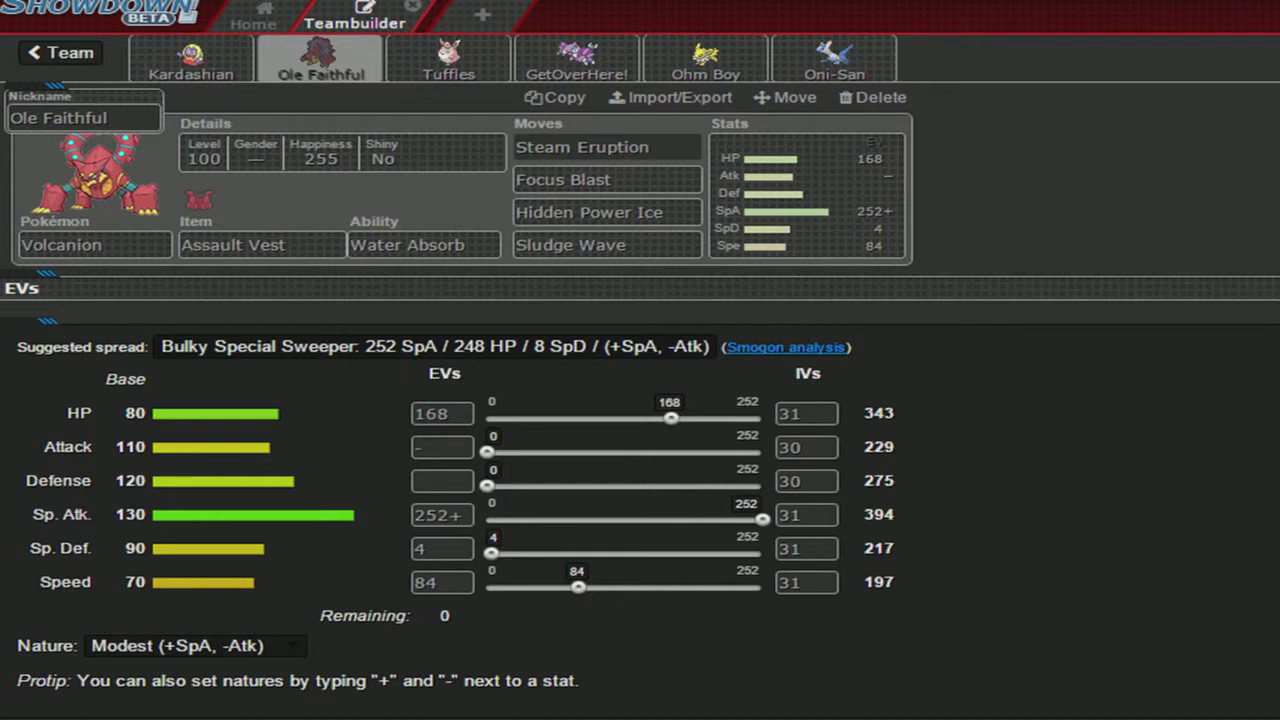
left_click(607, 179)
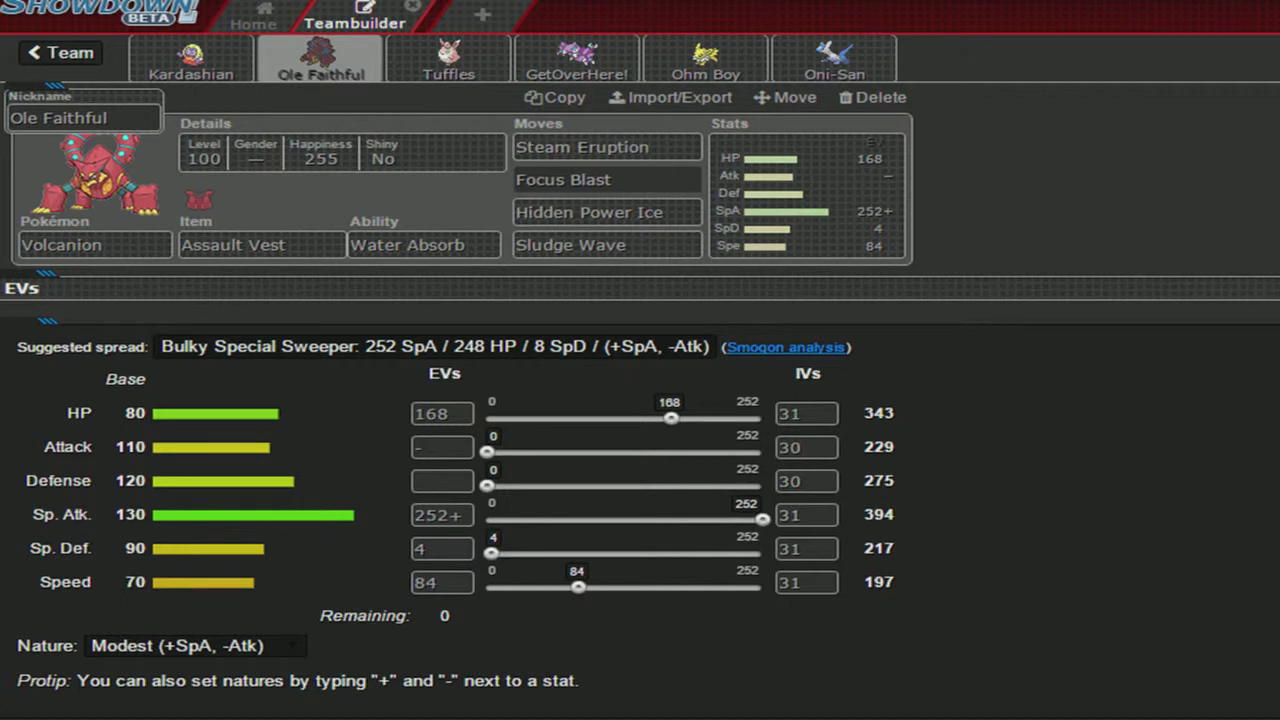
key("Tab")
key("Tab")
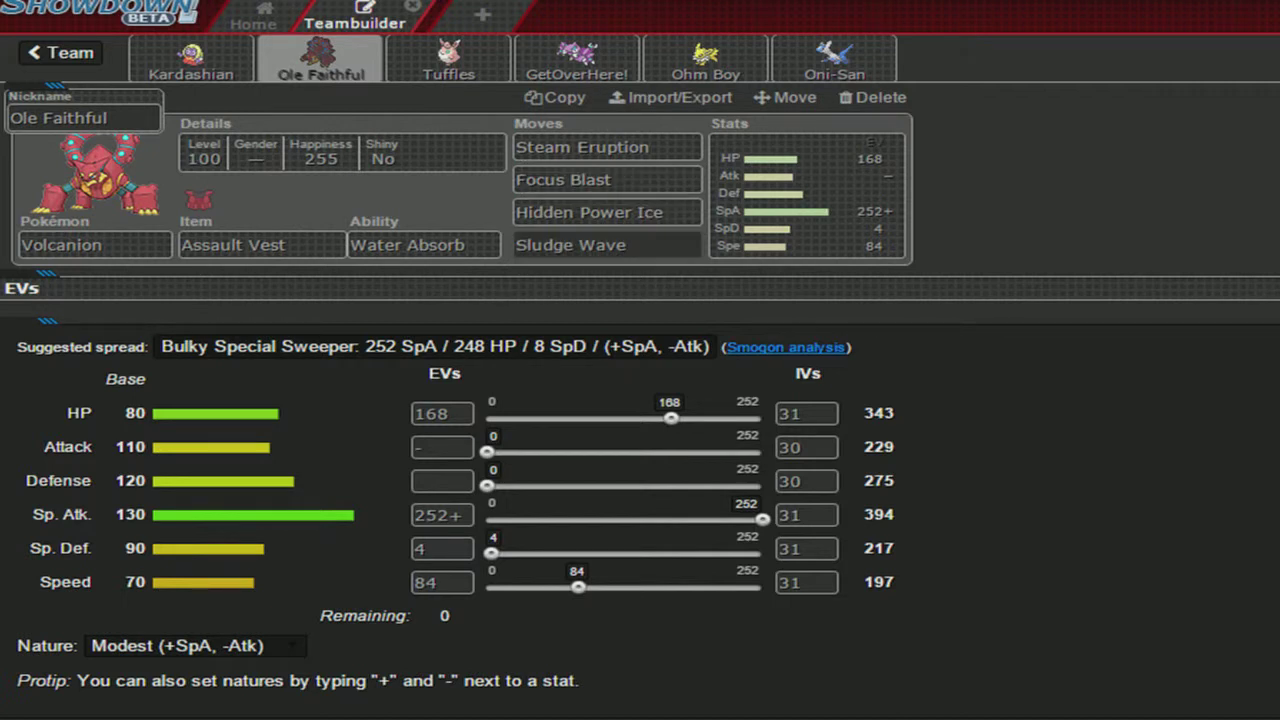
left_click(589, 212)
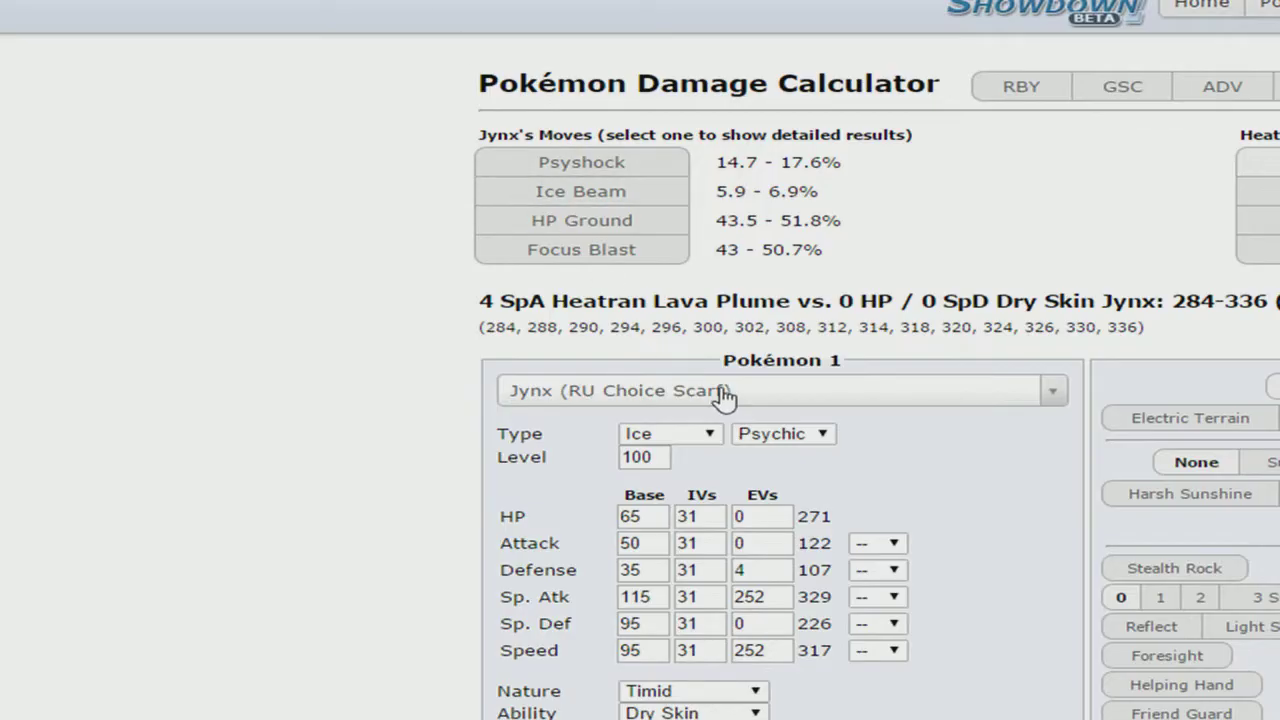
Step: Switch to the Pokémon Damage Calculator and load Volcanion's Blank Set as Pokémon 1
left_click(728, 393)
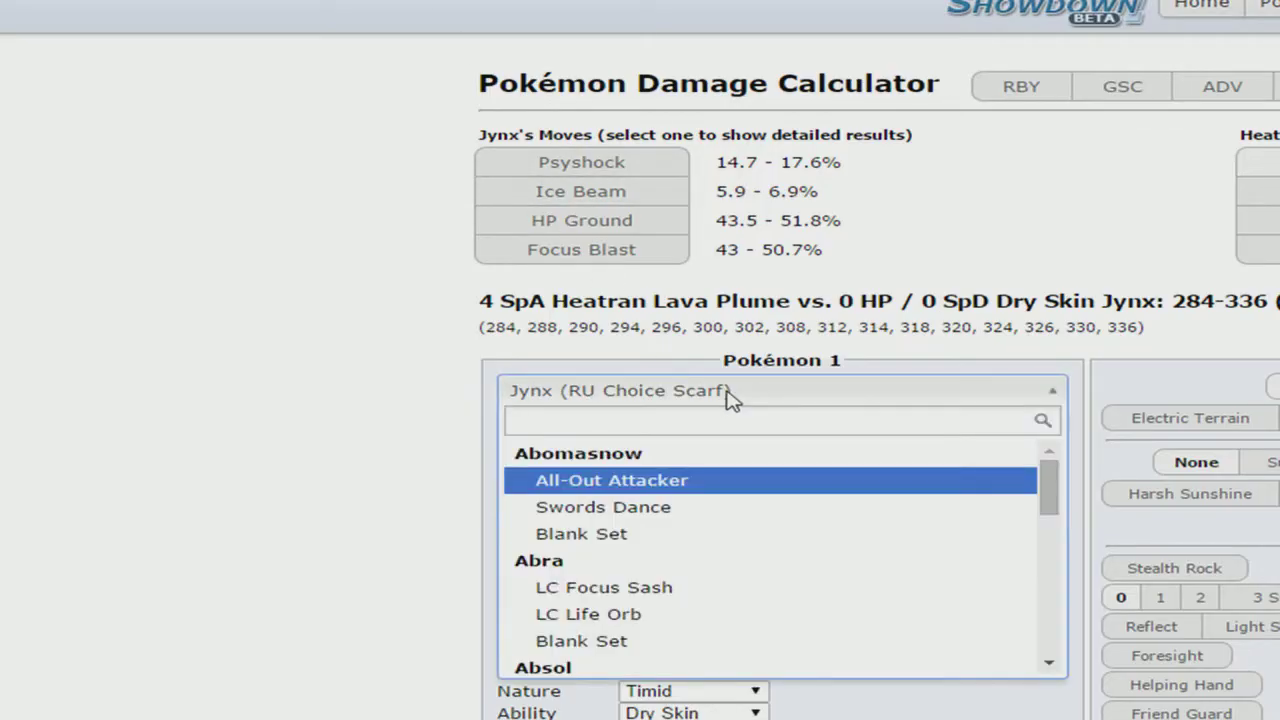
type("volcanion")
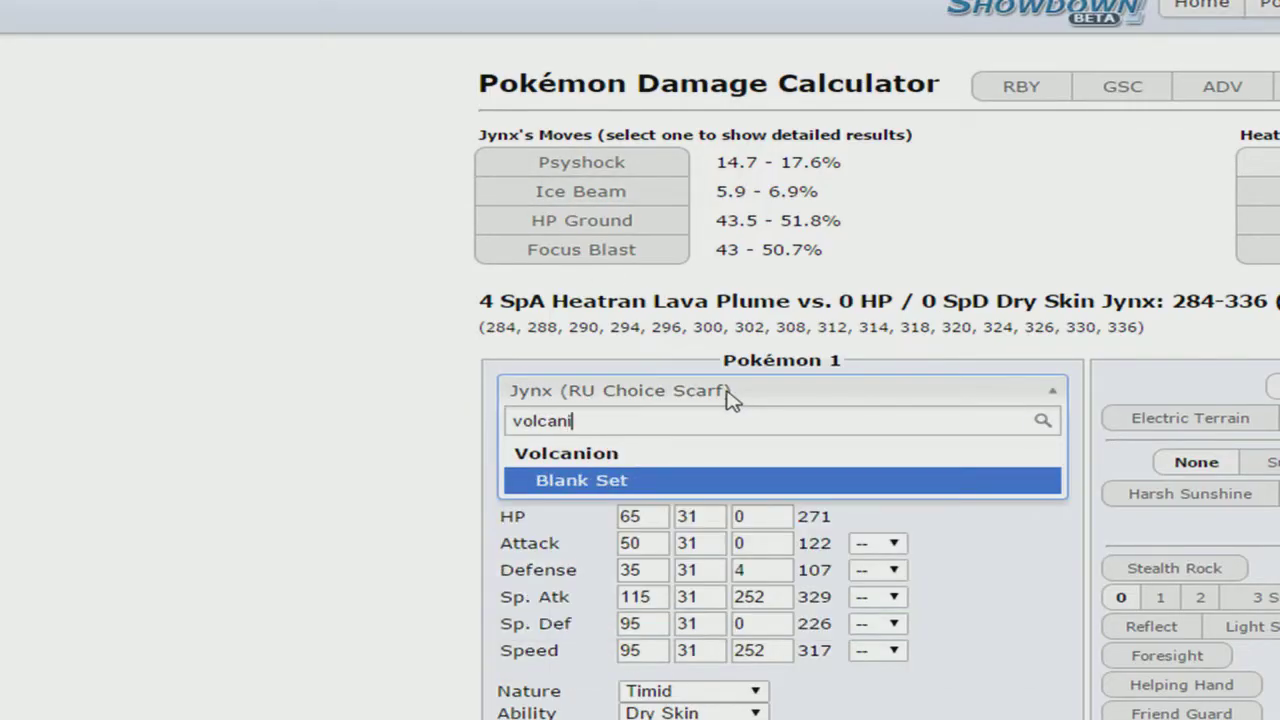
key("Return")
Step: Choose Flygon as the opposing Pokémon and set Volcanion's HP EVs to 168
left_click(755, 516)
scroll(760, 516, "up", 20)
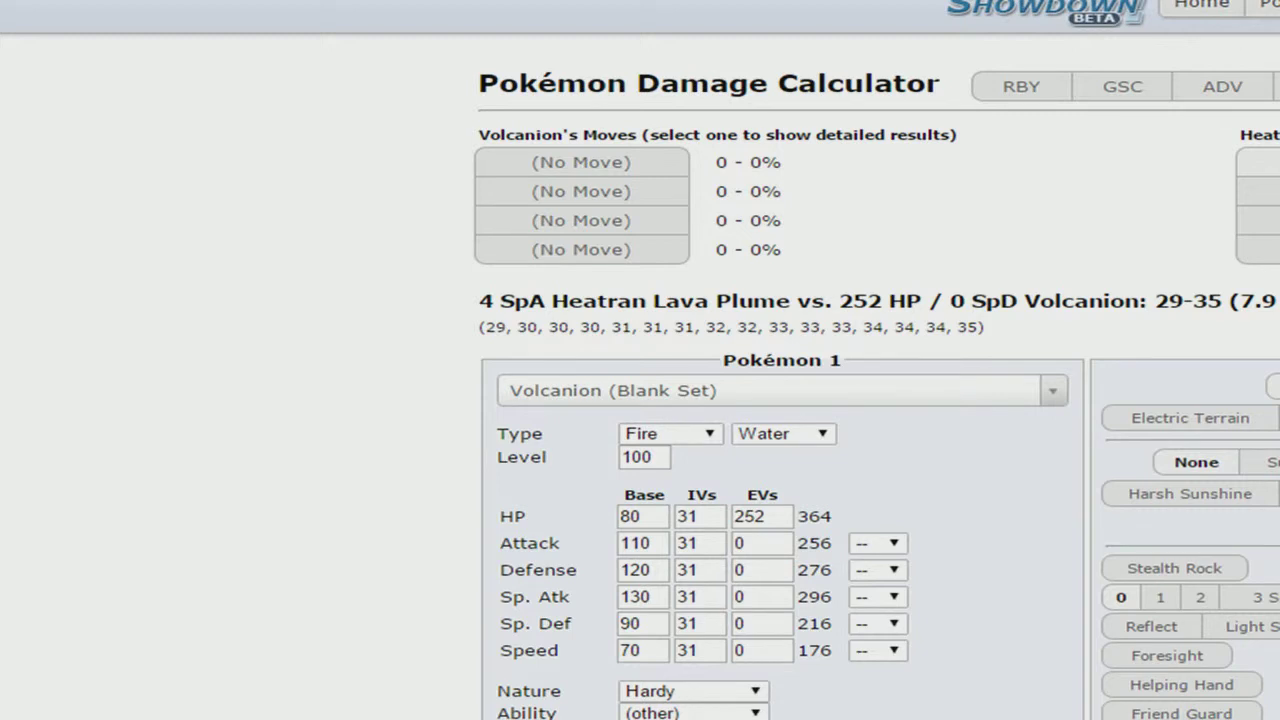
key("Return")
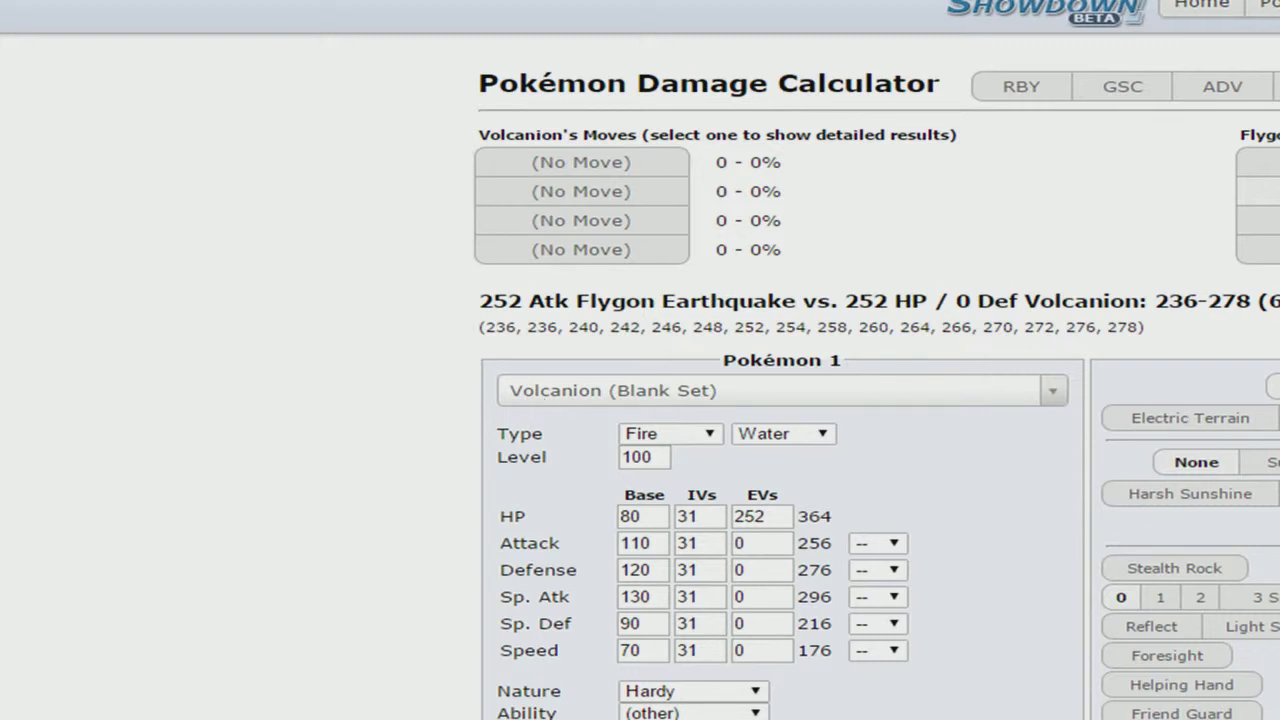
double_click(755, 516)
type("168")
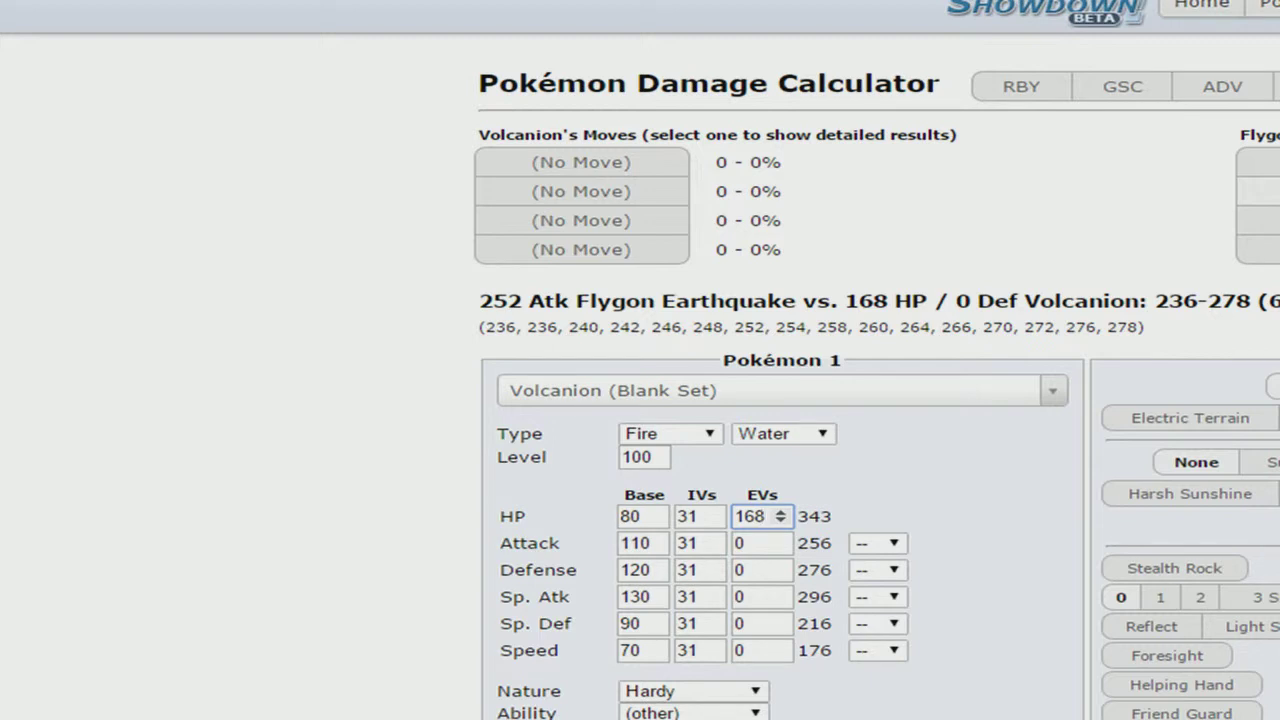
Step: Set Volcanion's first move to Hidden Power Ice
left_click(513, 567)
type("hidde")
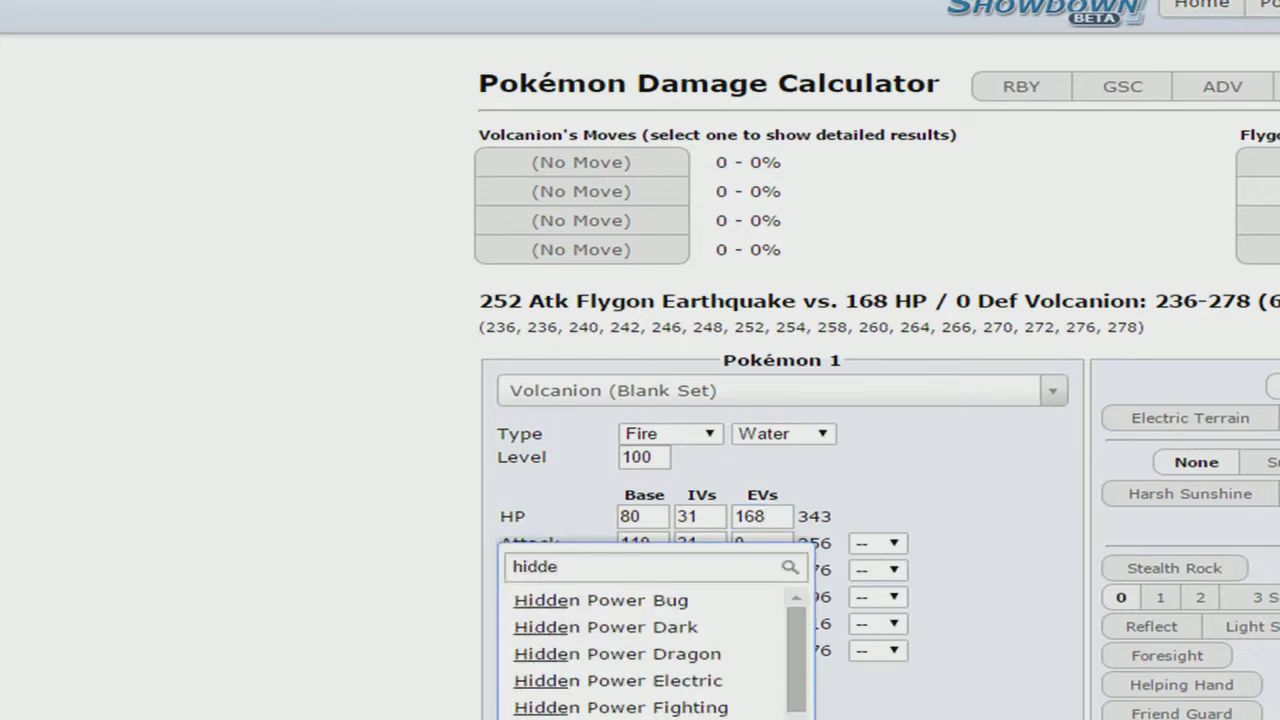
scroll(600, 643, "down", 2)
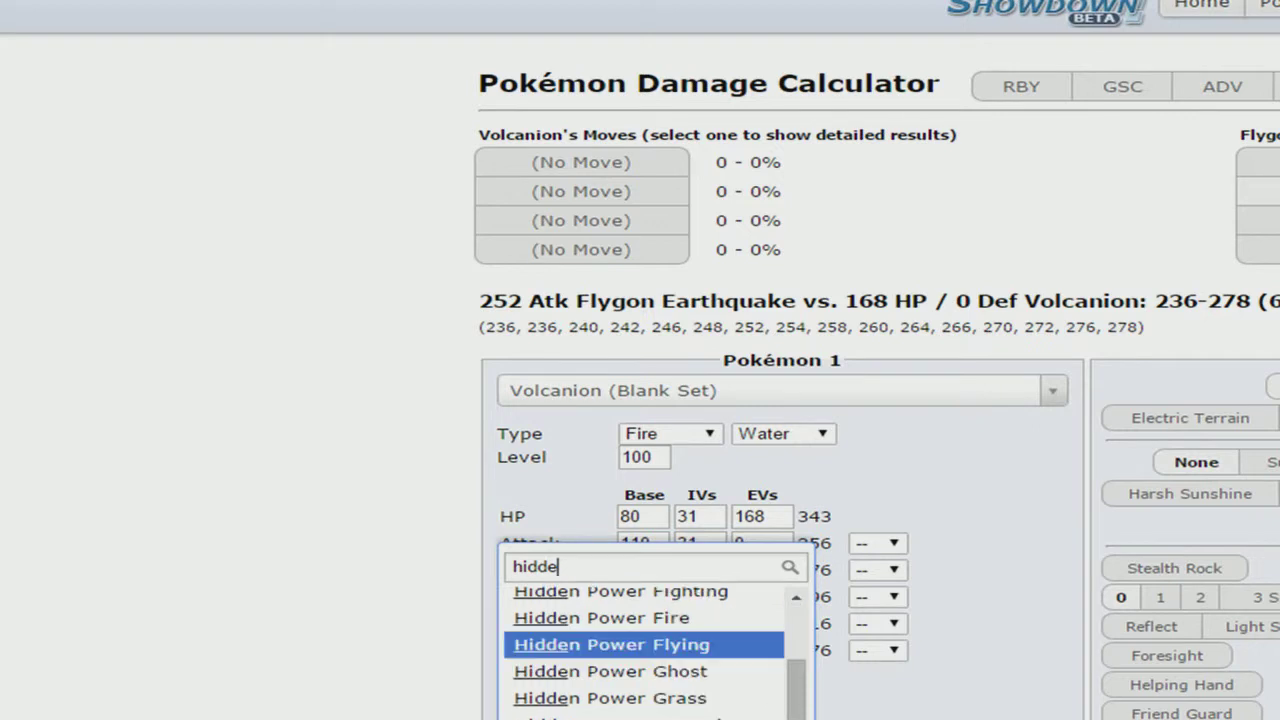
left_click(600, 650)
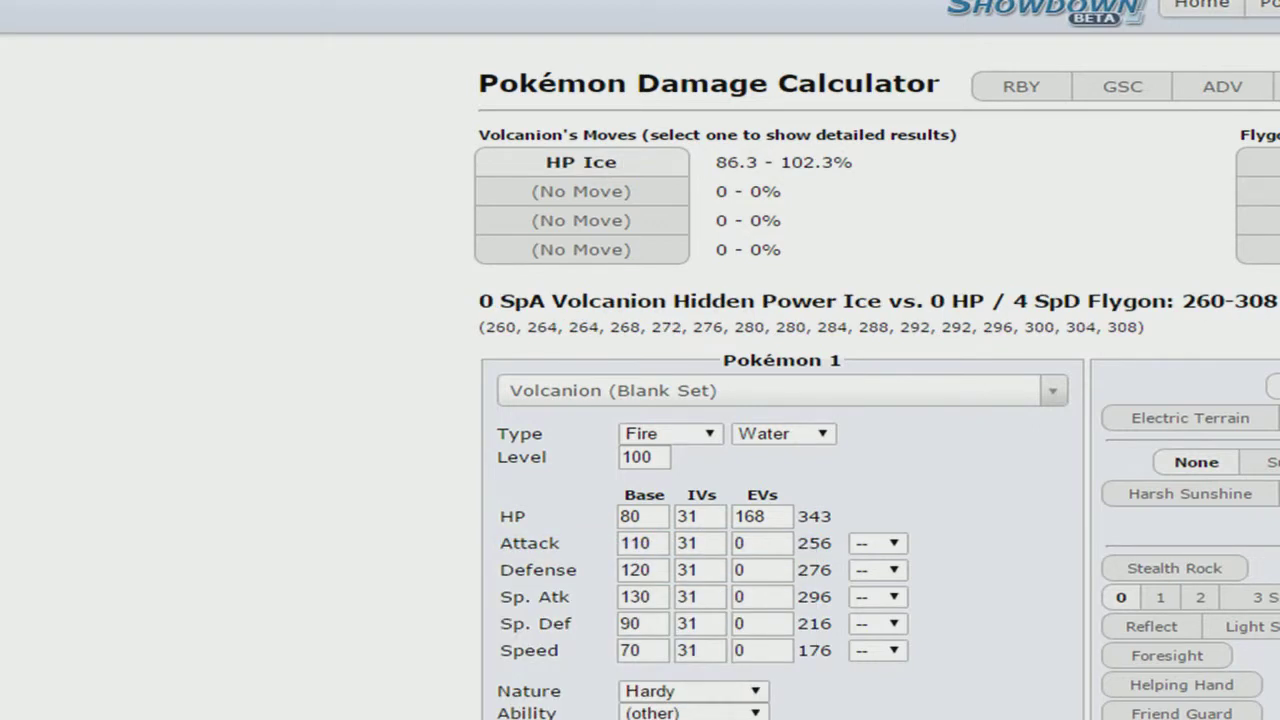
Step: Set Volcanion's Sp. Atk EVs to 252 and its nature to Modest
left_click(775, 597)
type("2")
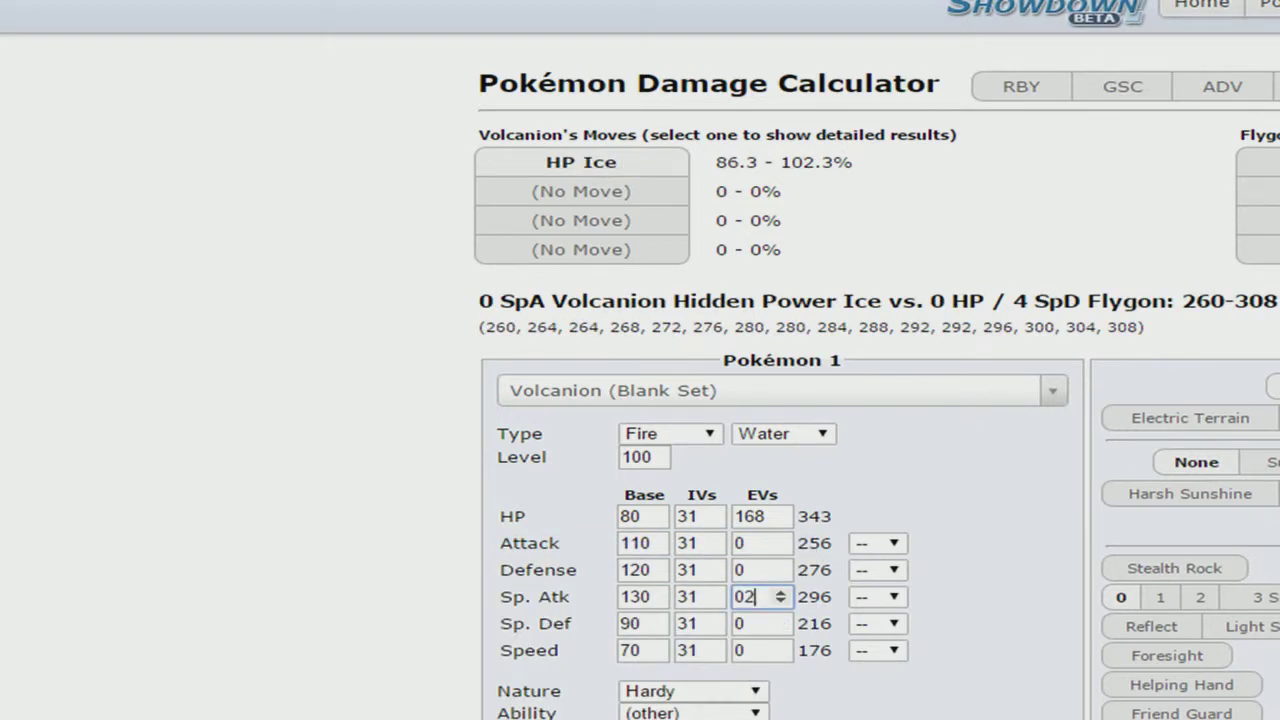
type("52")
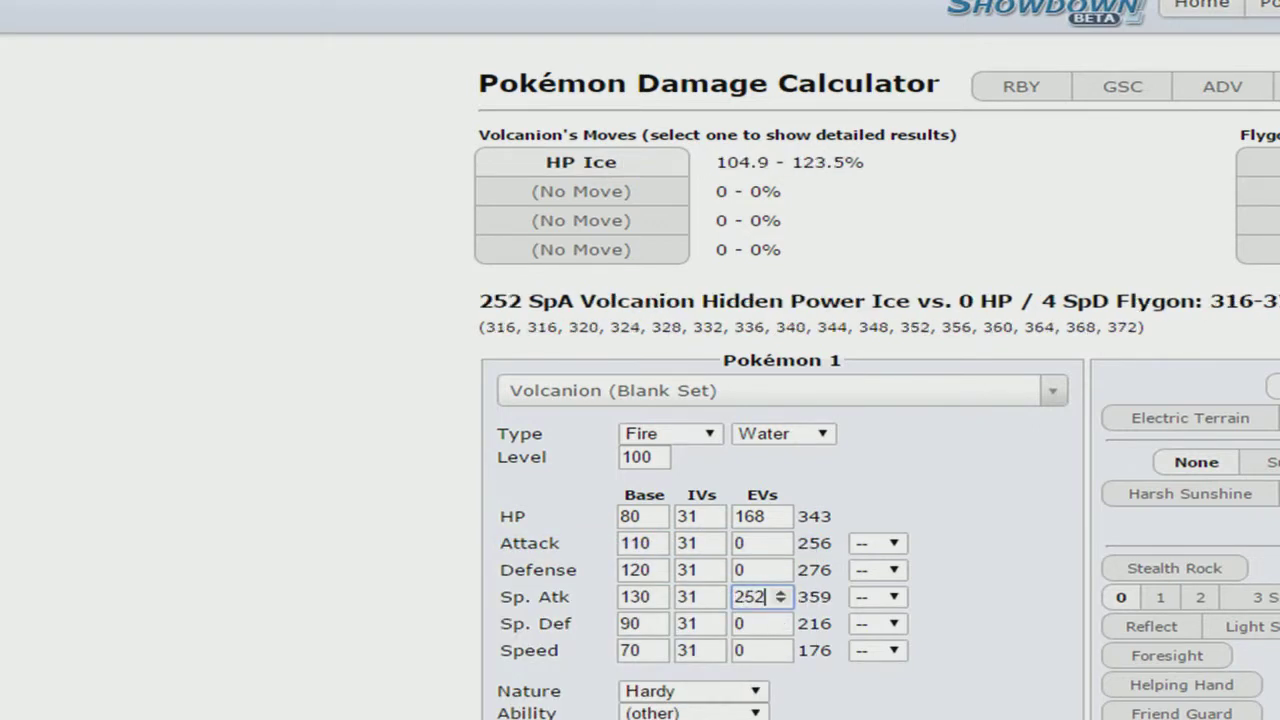
left_click(752, 691)
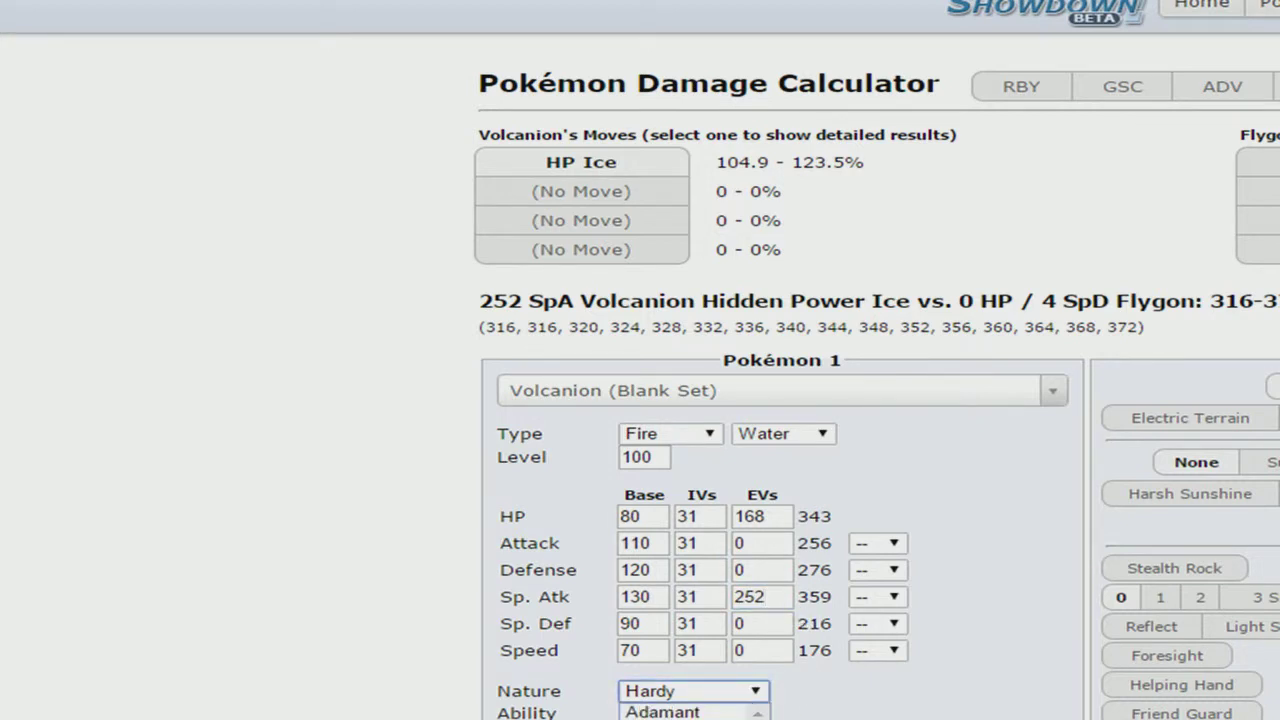
left_click(690, 718)
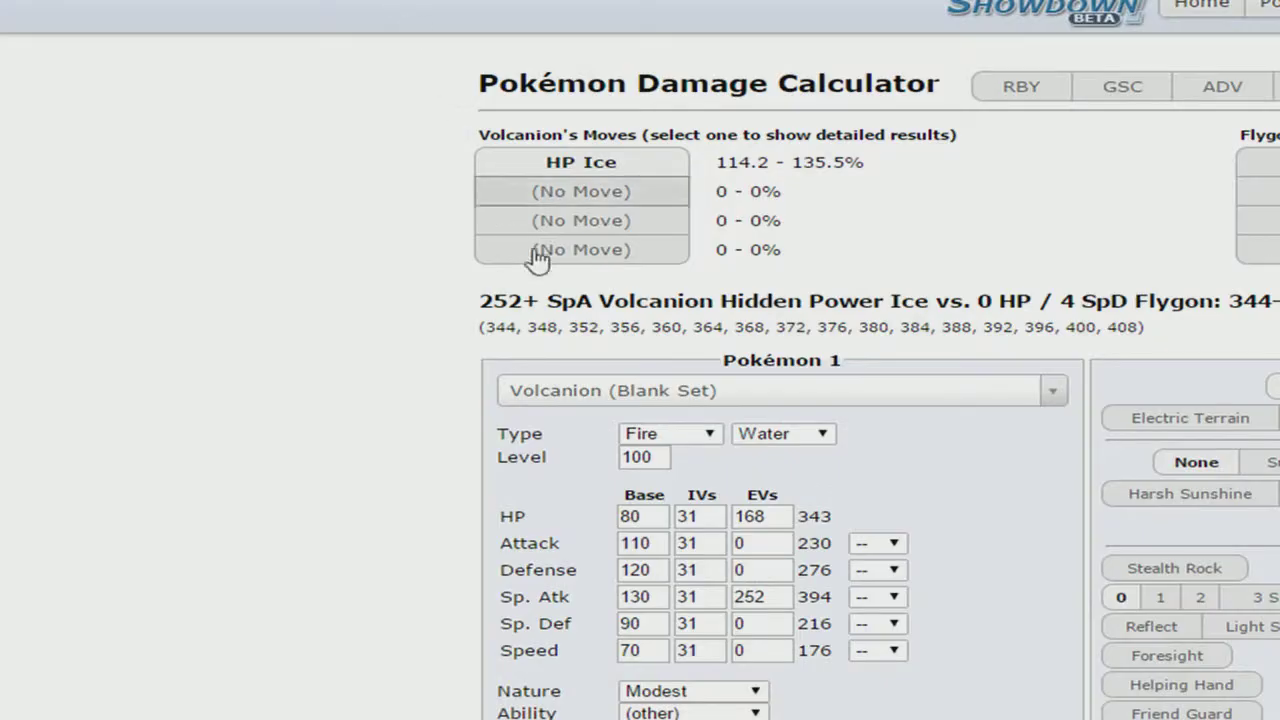
Step: Set Volcanion's second move to Sludge Wave
key("Return")
type("sl")
key("Escape")
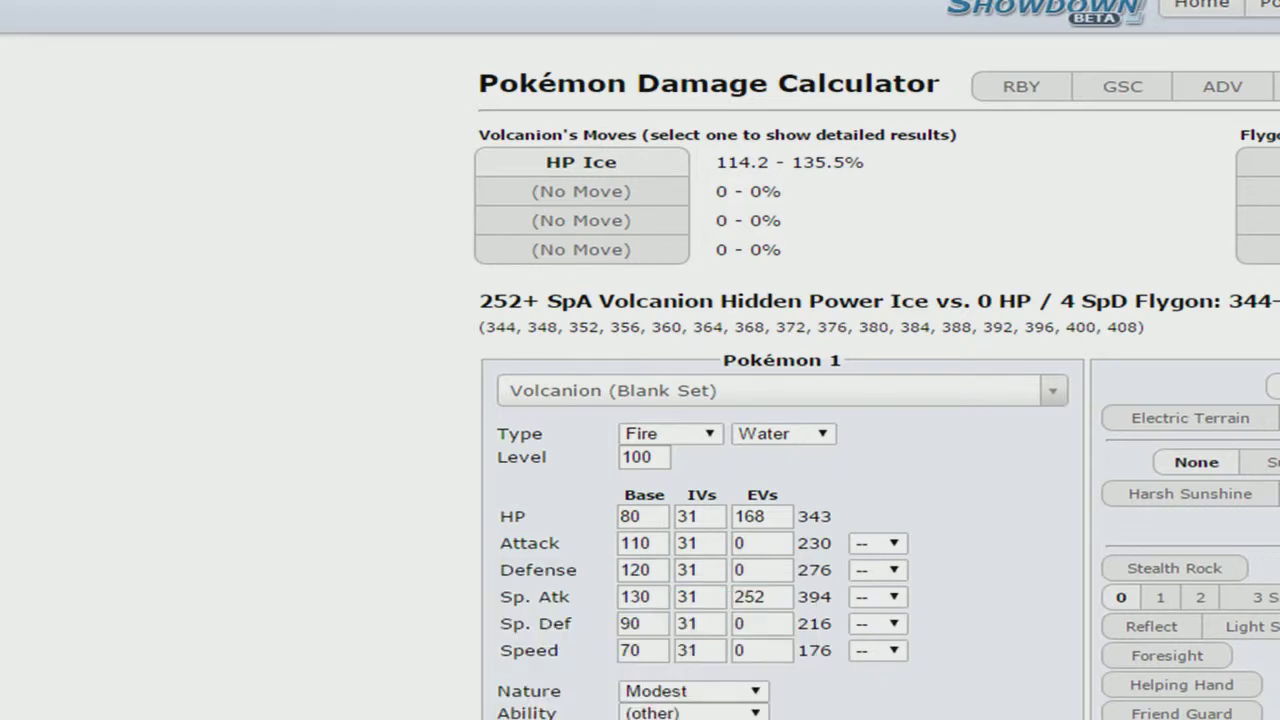
Step: Make Aromatisse the opposing Pokémon with 252 Sp. Def EVs and a nature that boosts Sp. Def
key("Return")
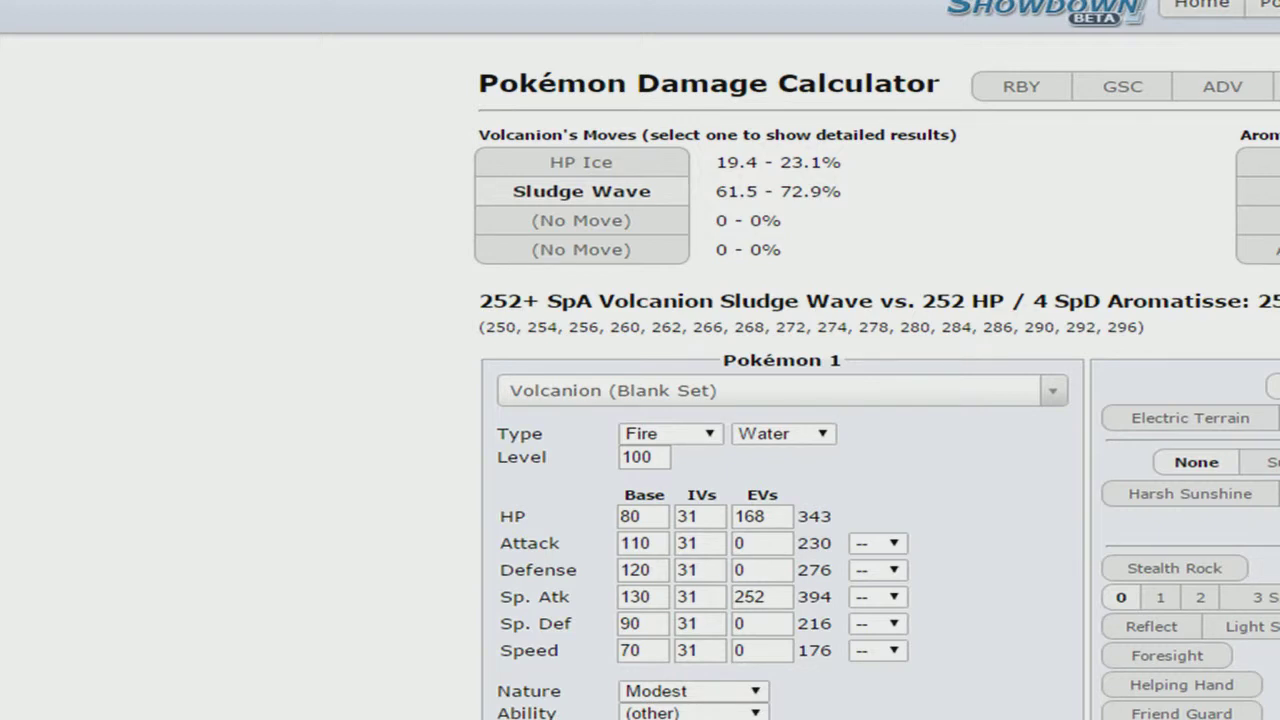
type("252")
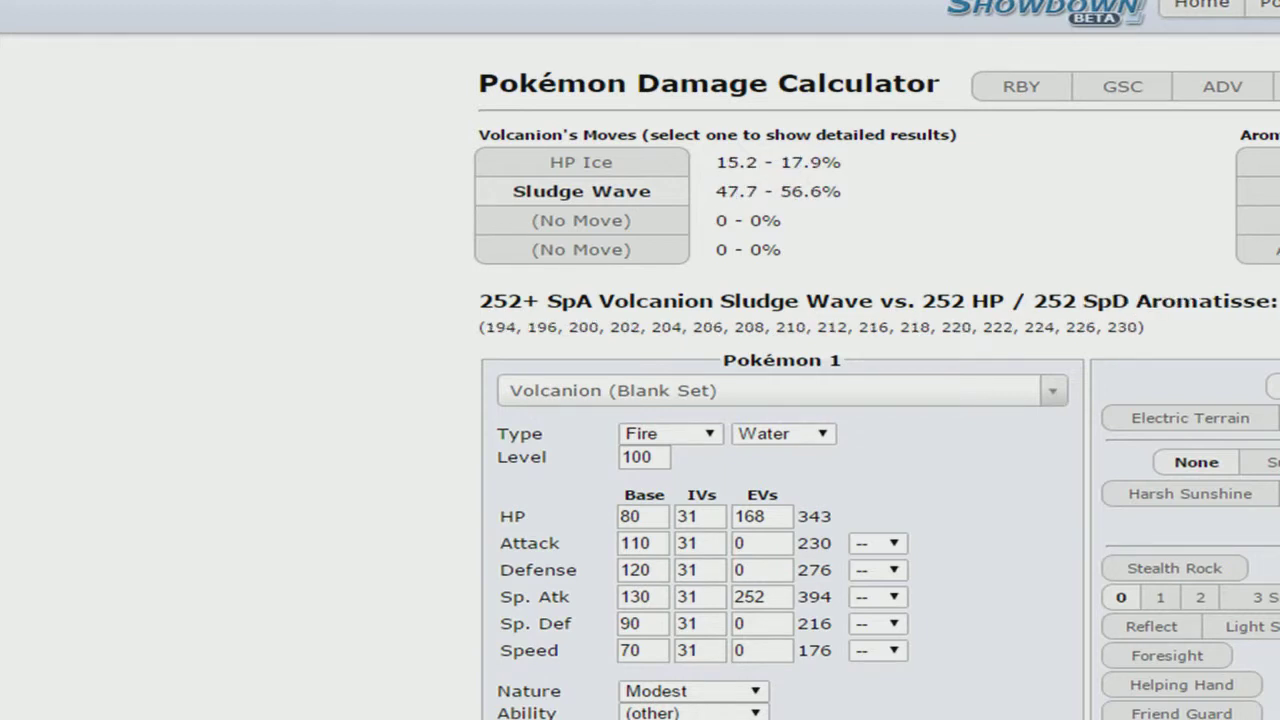
key("Down")
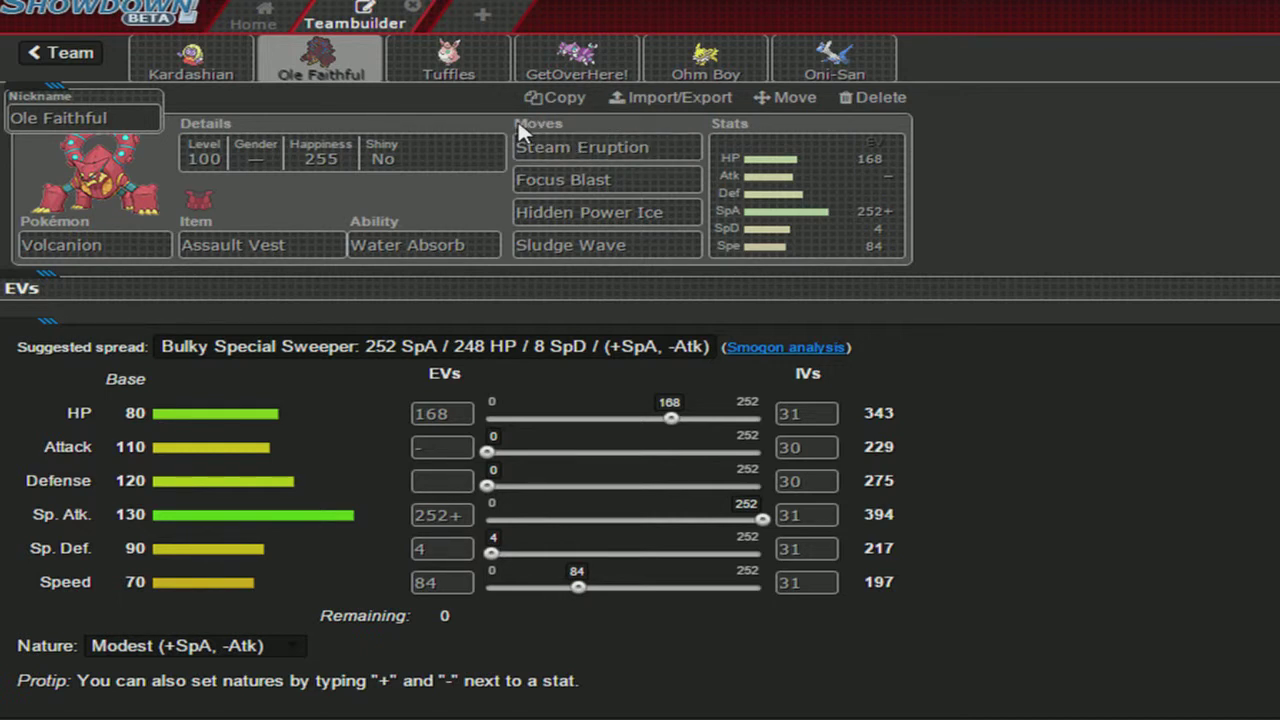
Step: Switch back to the Teambuilder and examine Wigglytuff's ability options and EV spread
left_click(445, 70)
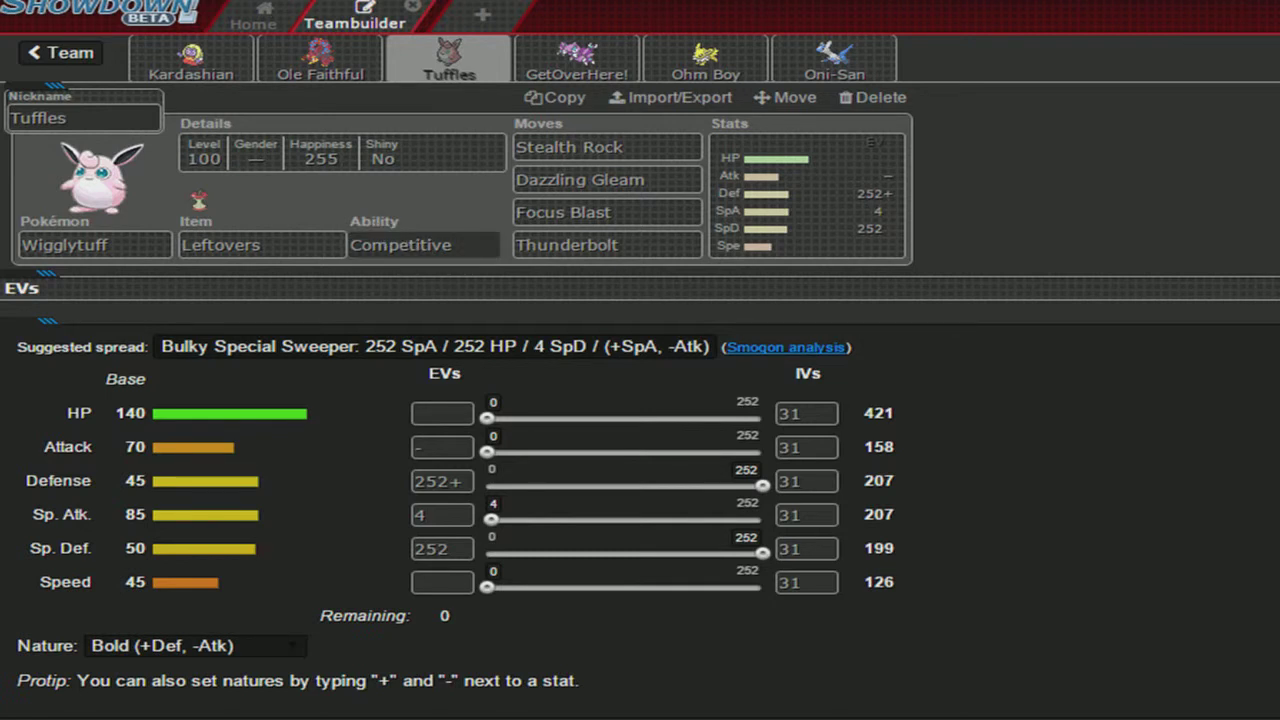
left_click(411, 250)
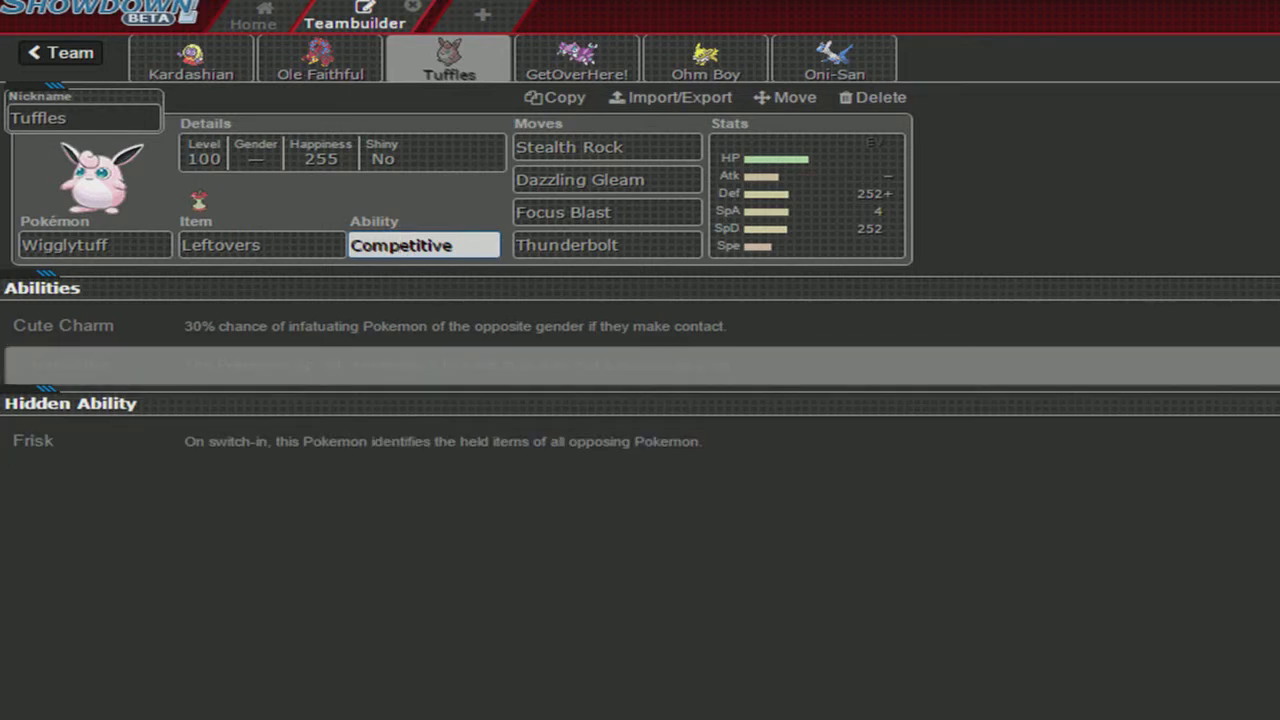
left_click(449, 220)
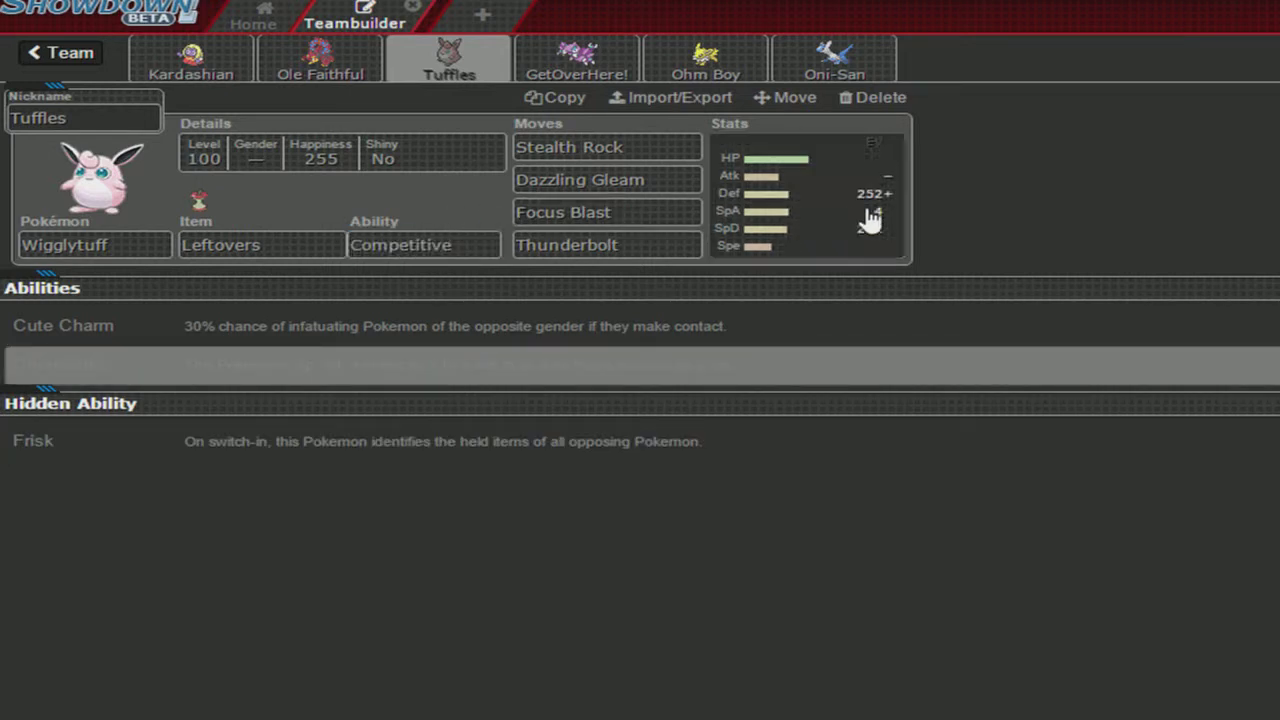
left_click(806, 192)
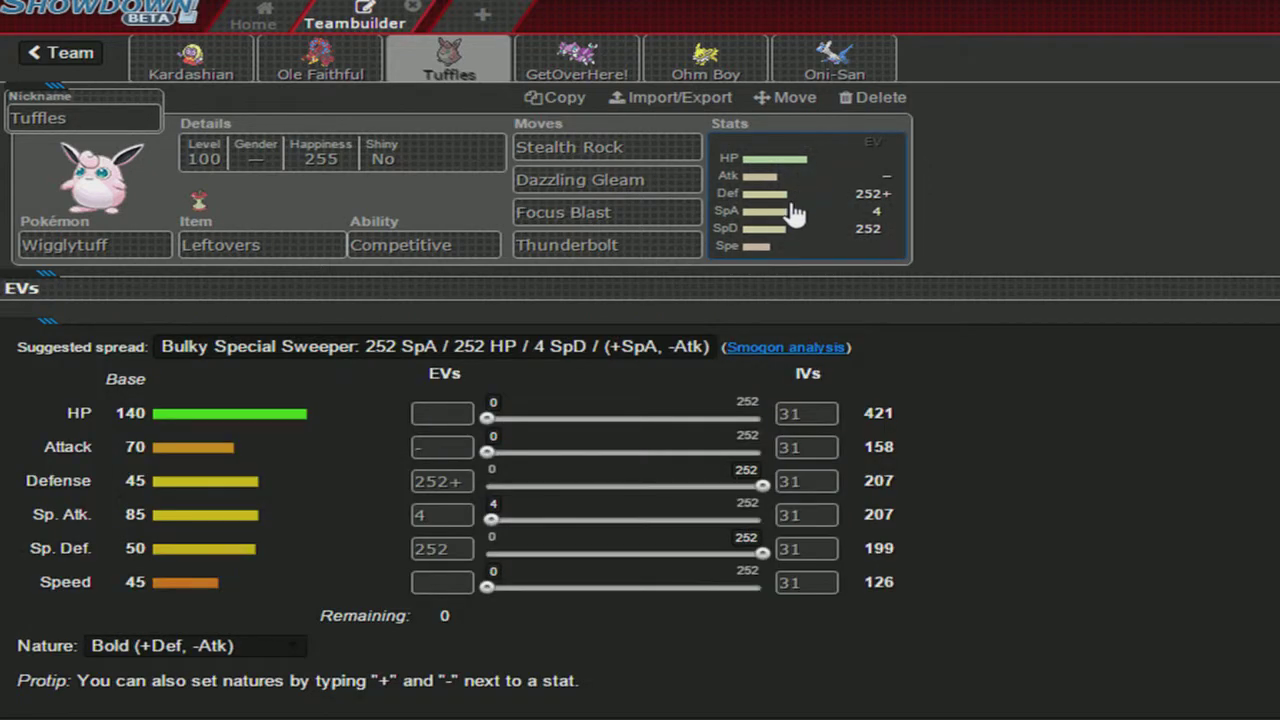
left_click(777, 200)
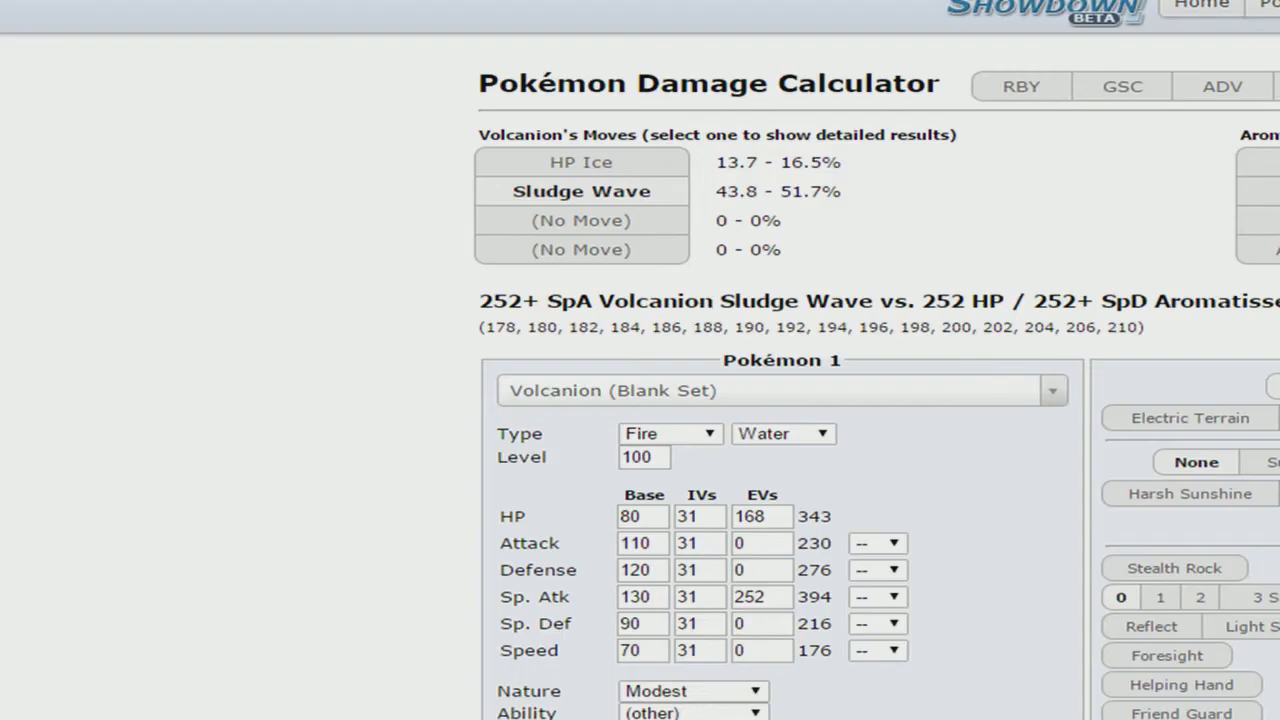
Step: In the Damage Calculator, load Wigglytuff's NU Defensive set as Pokémon 1 and set its Sp. Atk boost to +2
left_click(716, 392)
type("wigg")
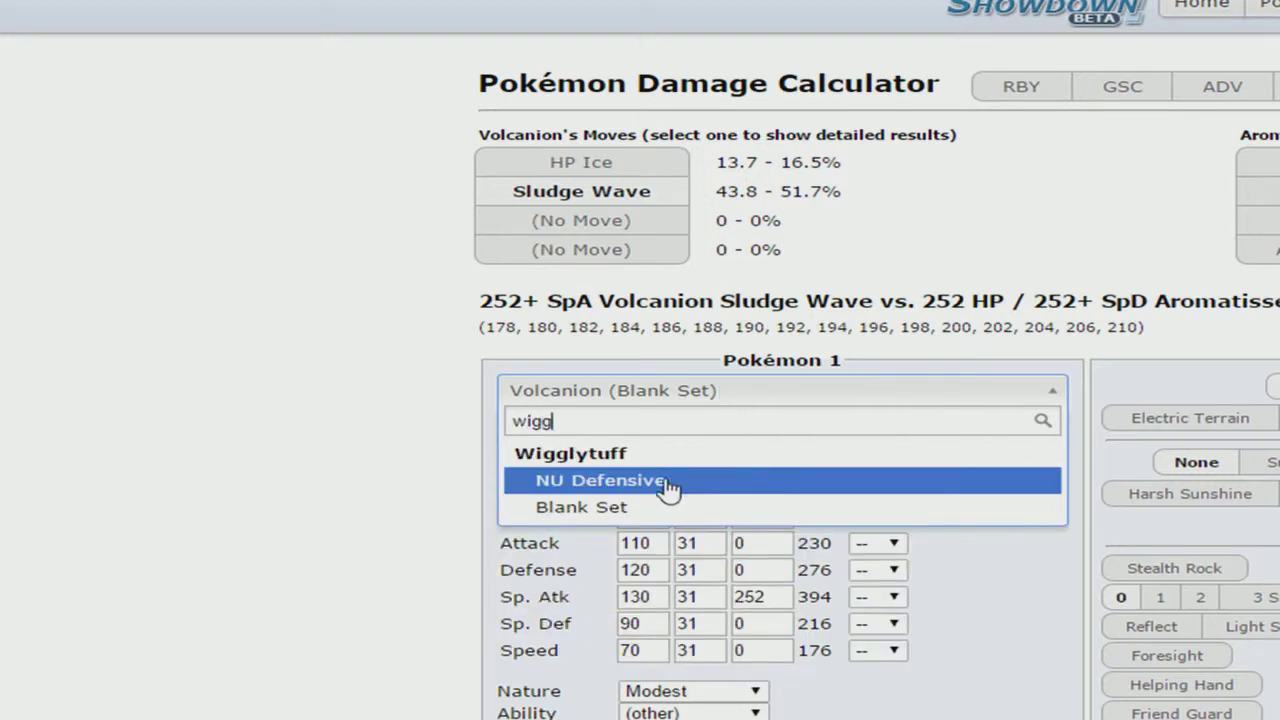
left_click(623, 486)
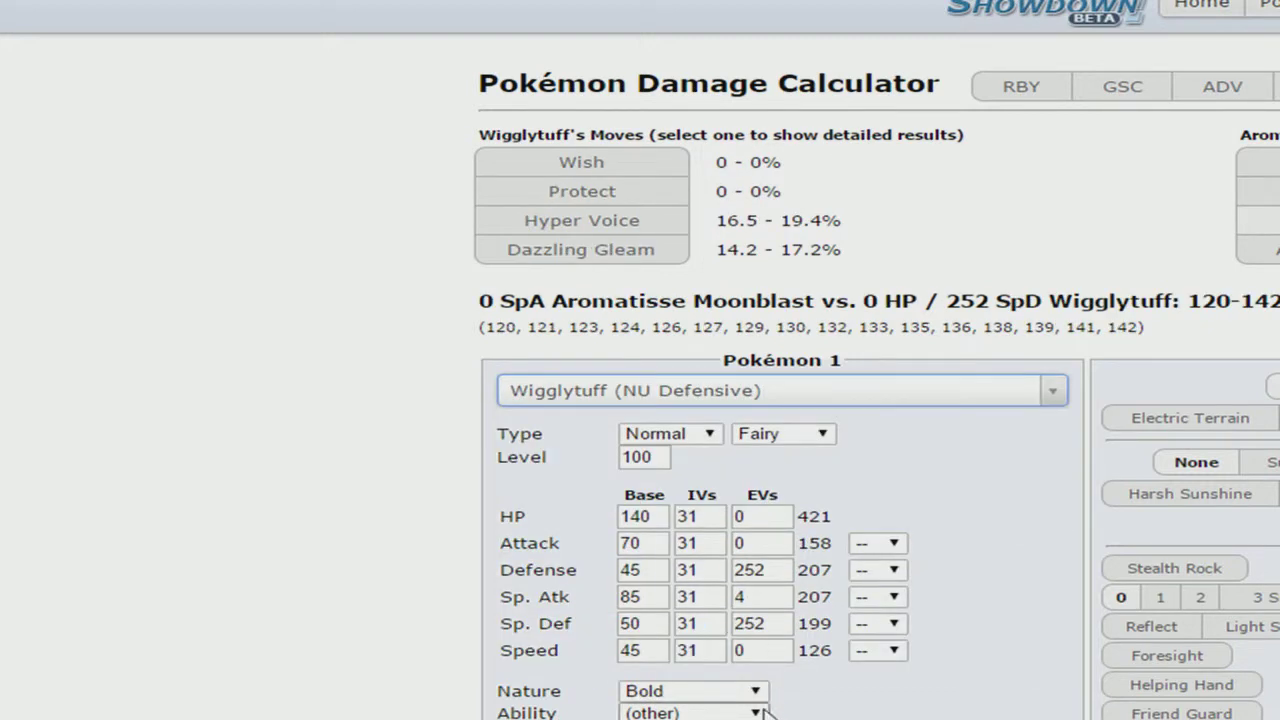
left_click(893, 597)
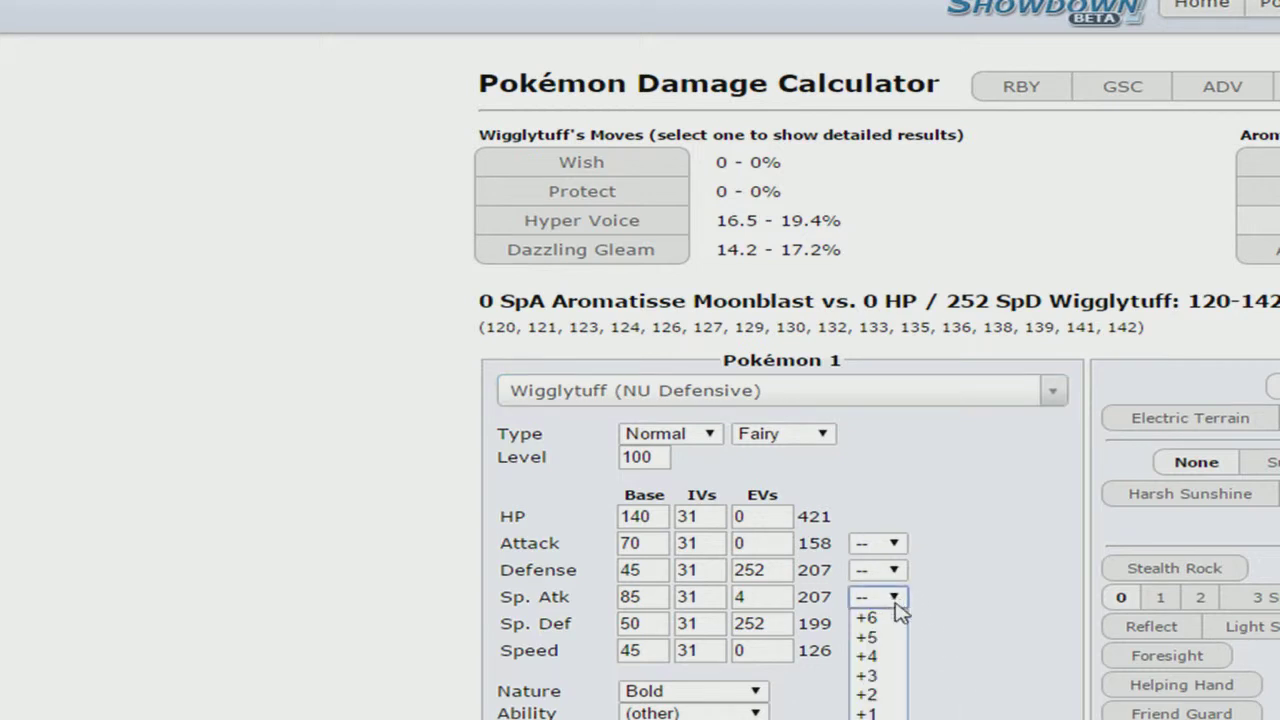
left_click(908, 705)
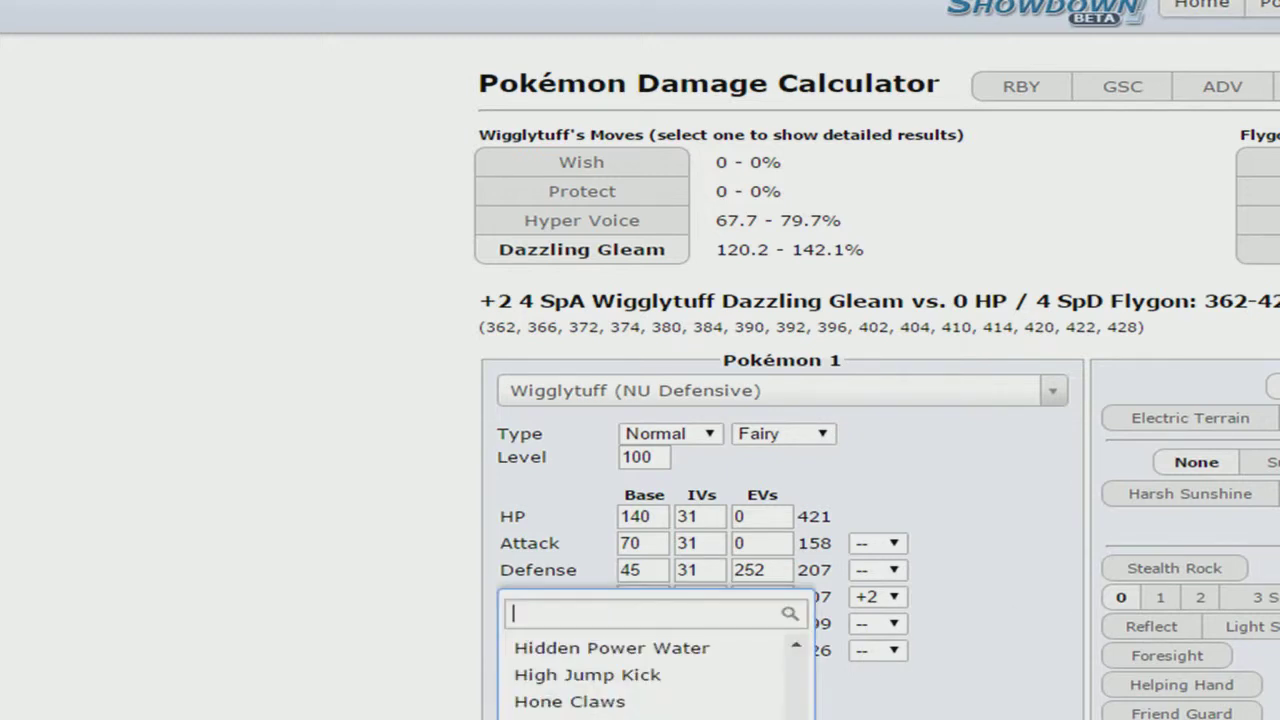
Step: Replace Wigglytuff's Hyper Voice with Thunderbolt and its Protect with Focus Blast
type("thund")
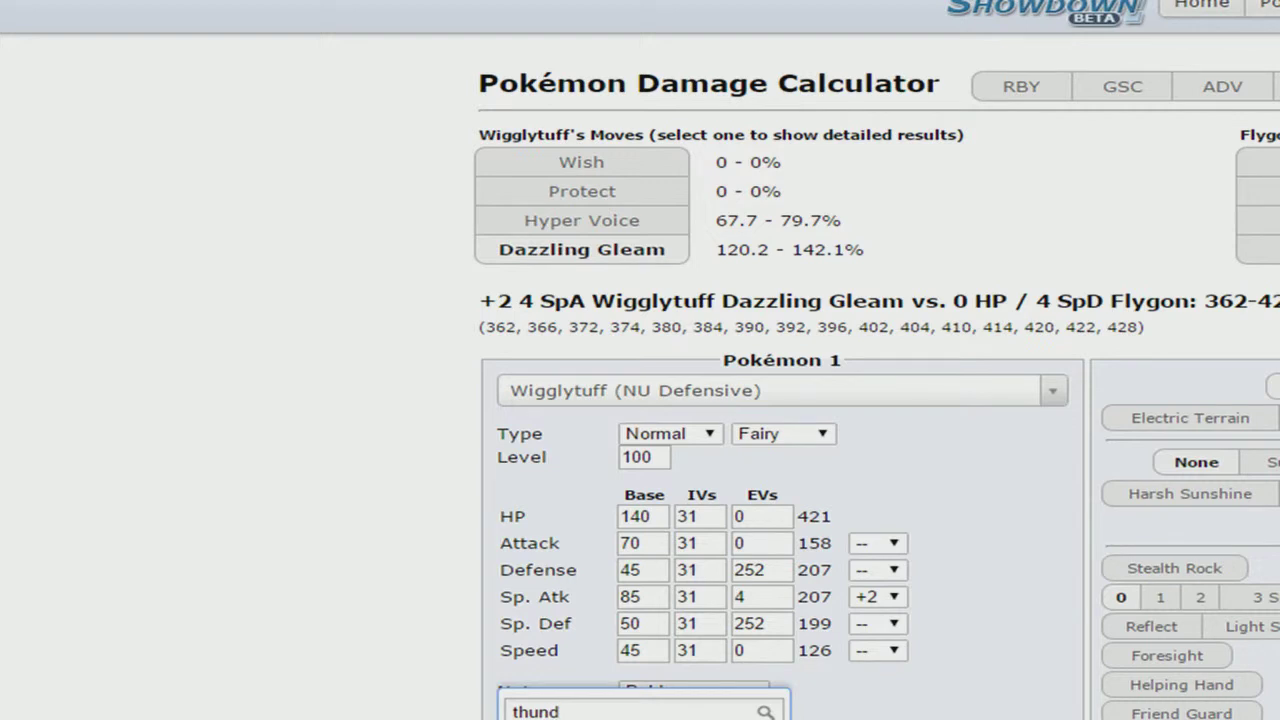
key("Return")
key("Tab")
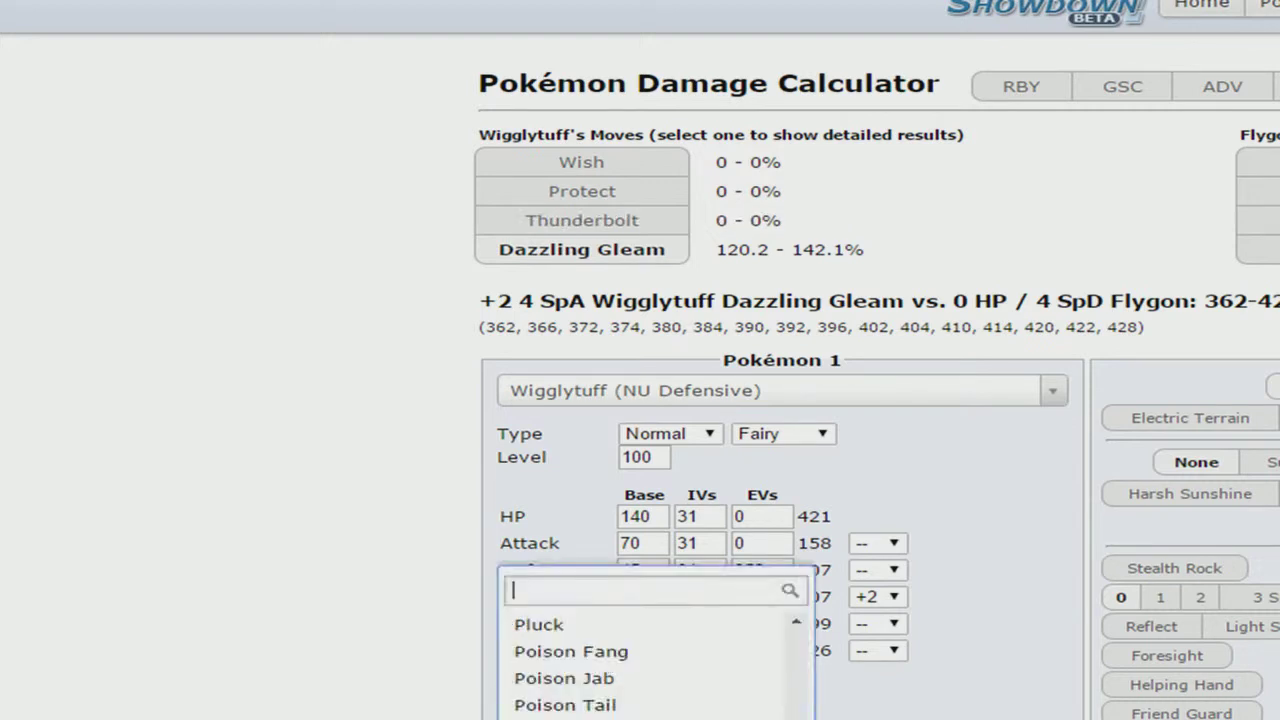
type("fo")
key("Escape")
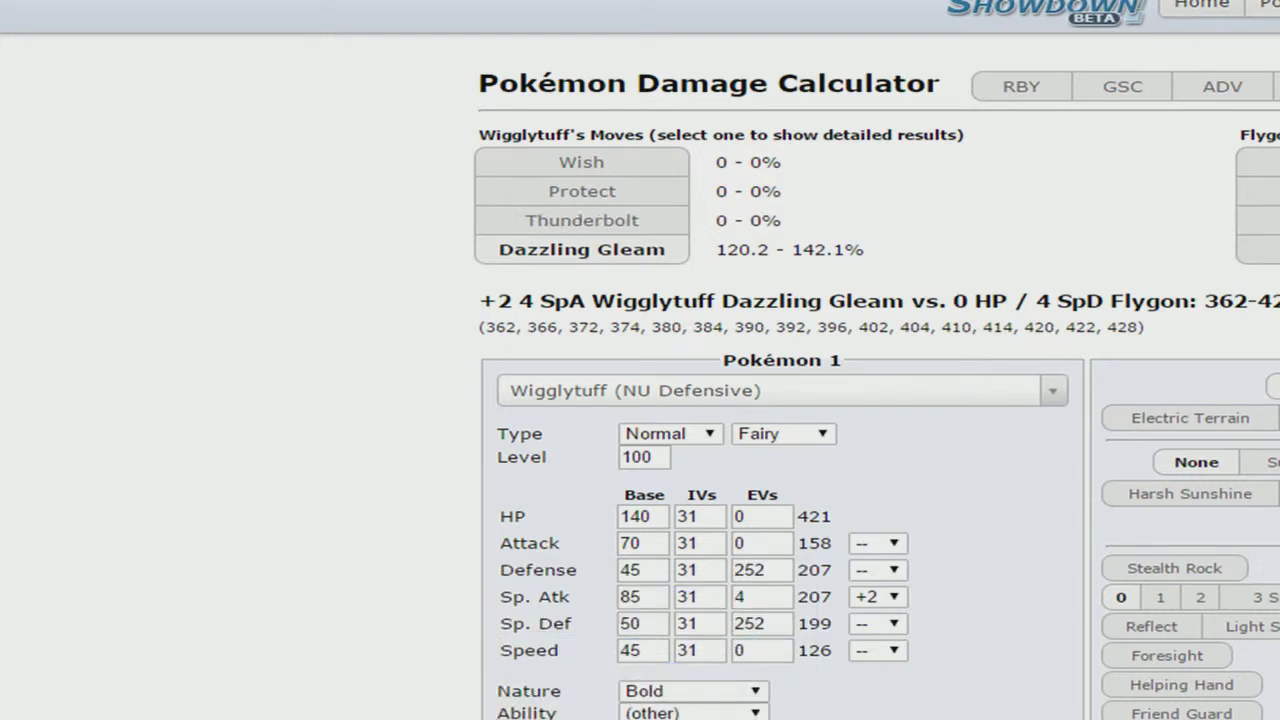
Step: Calculate Wigglytuff's damage against Slowking and Meloetta, and show the detailed Focus Blast result against Miltank
key("Return")
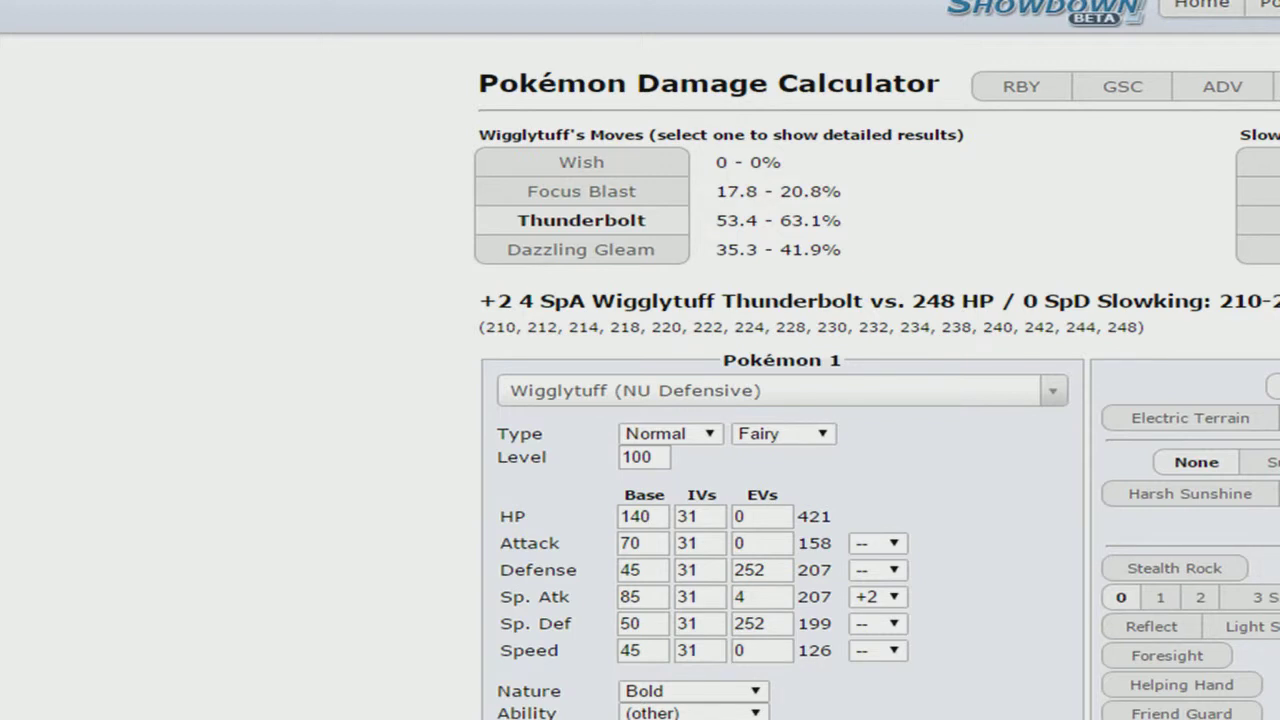
key("Return")
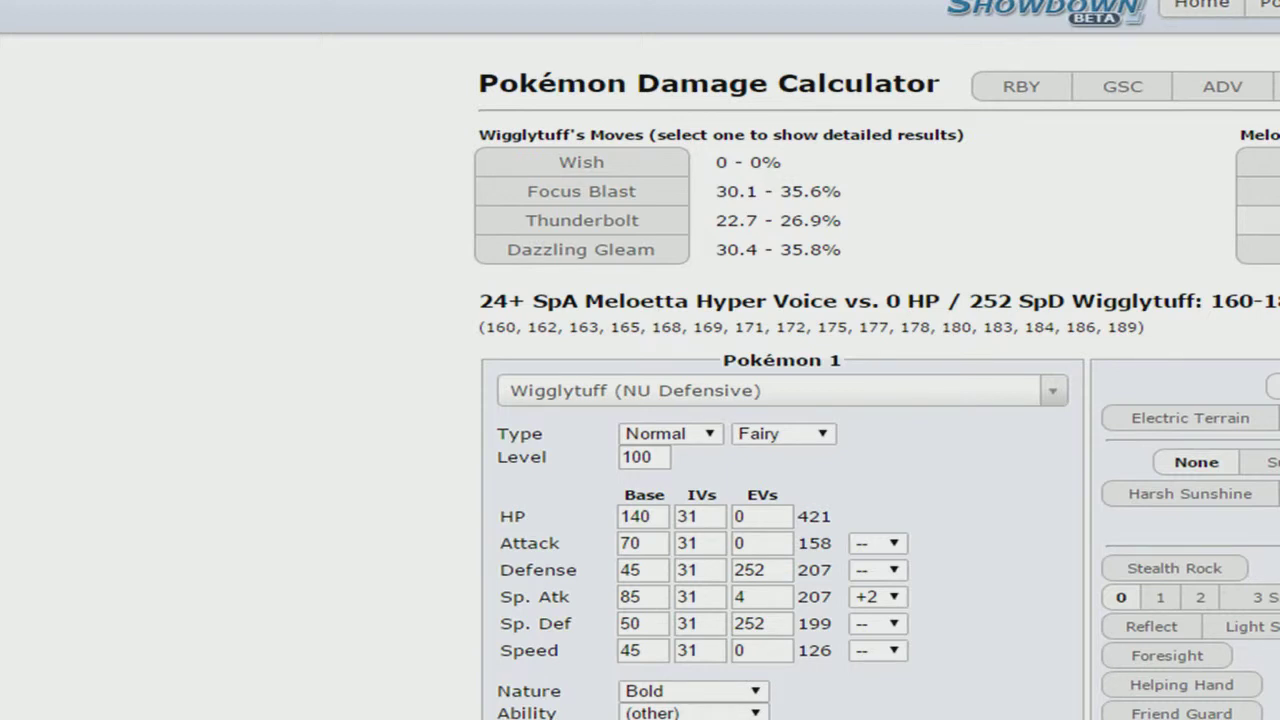
left_click(581, 191)
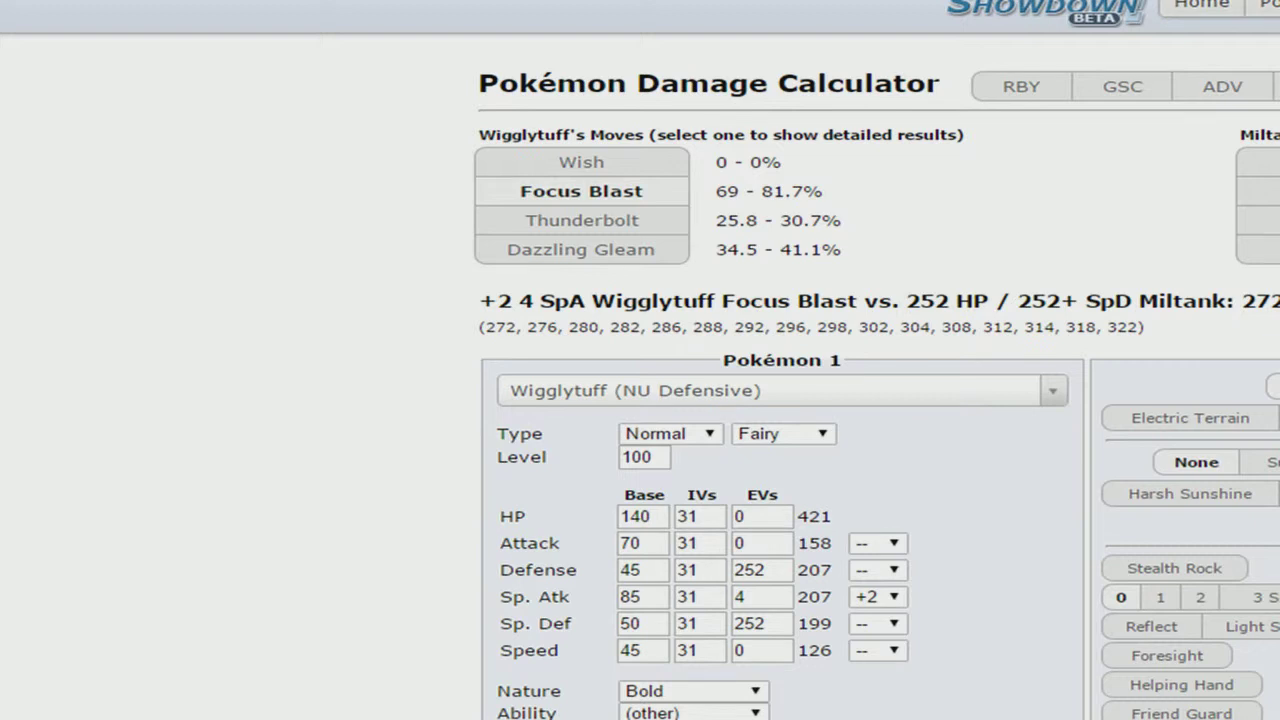
Step: Calculate Wigglytuff's damage against Arcanine, Aromatisse, Cinccino, Electivire, Walrein and Heatran
key("Return")
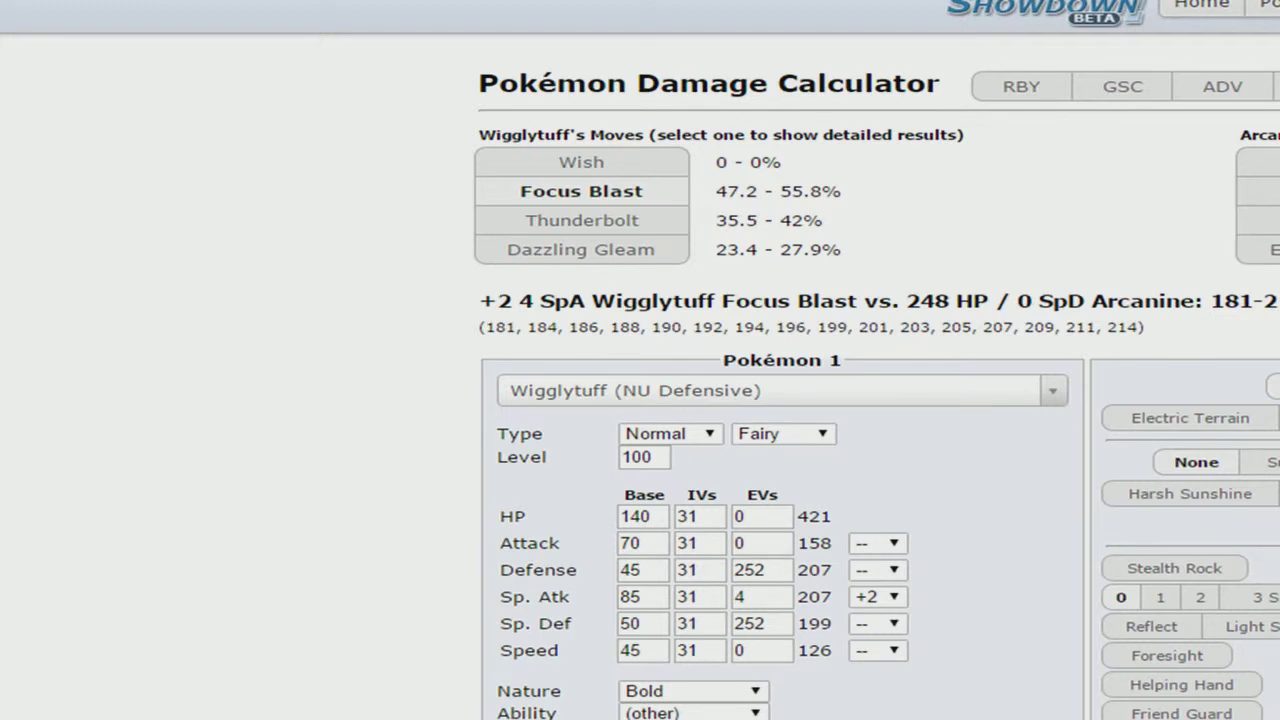
key("Return")
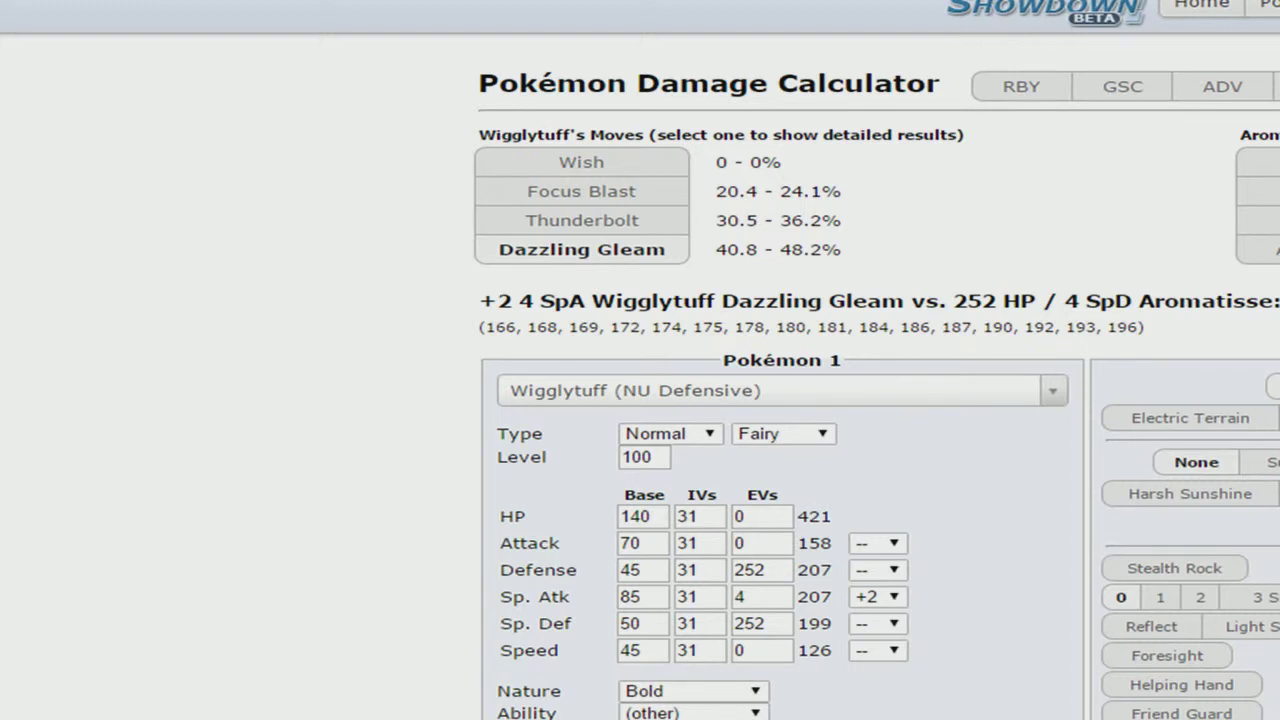
key("Return")
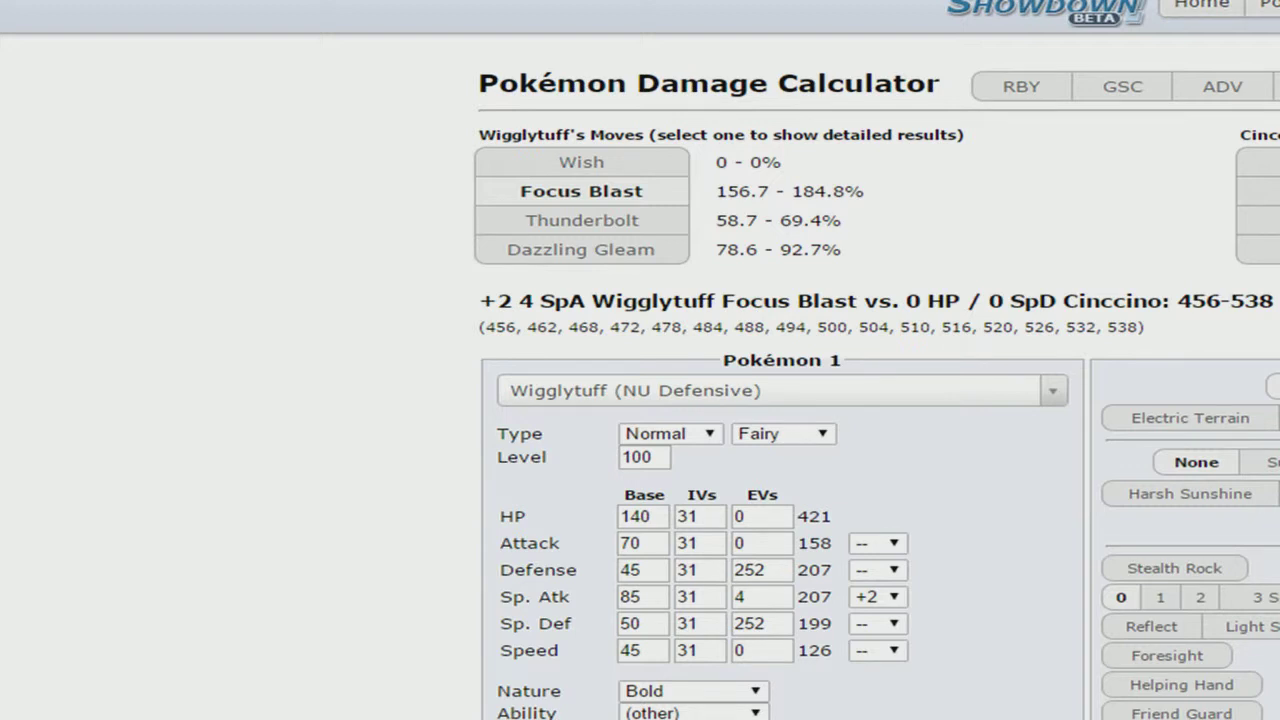
key("Return")
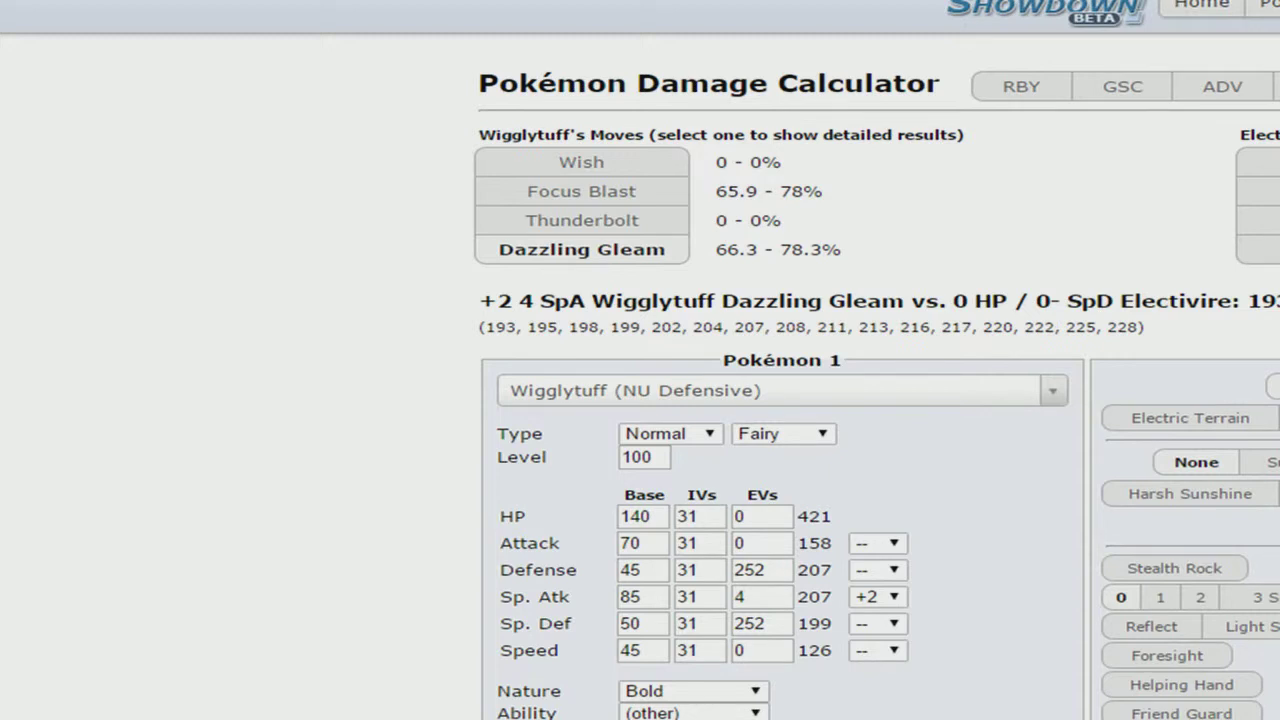
key("Return")
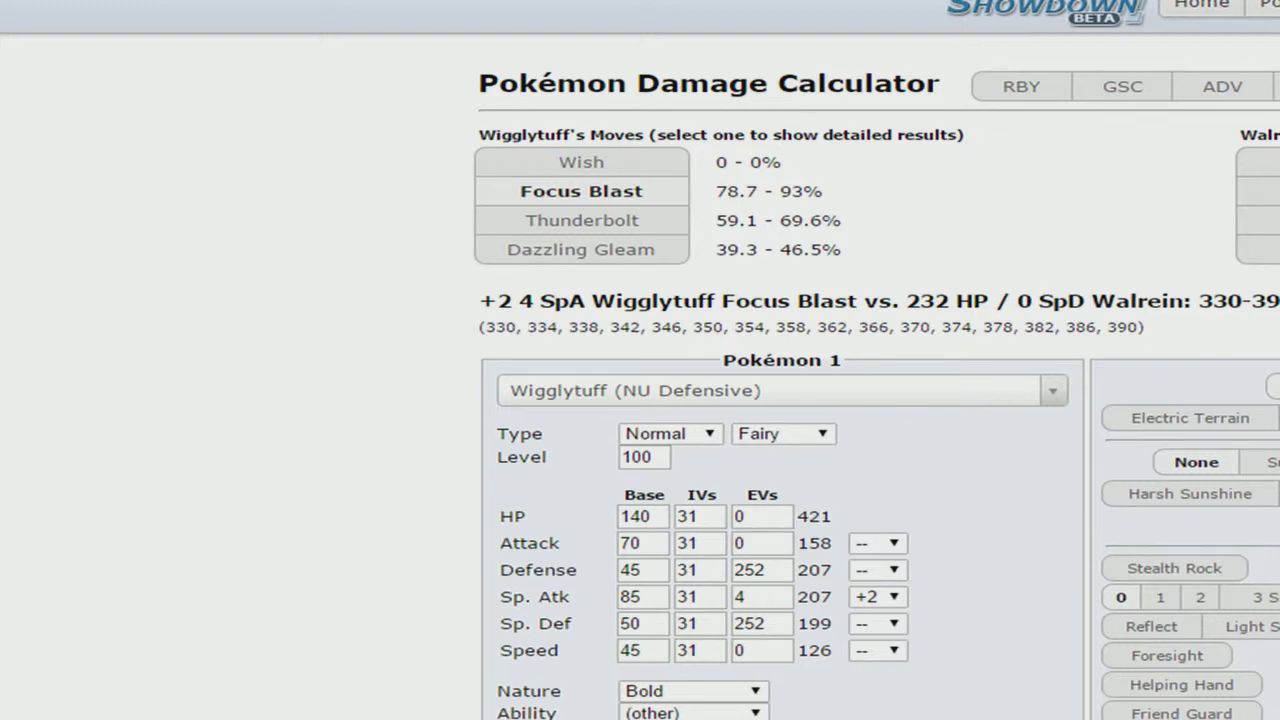
key("Return")
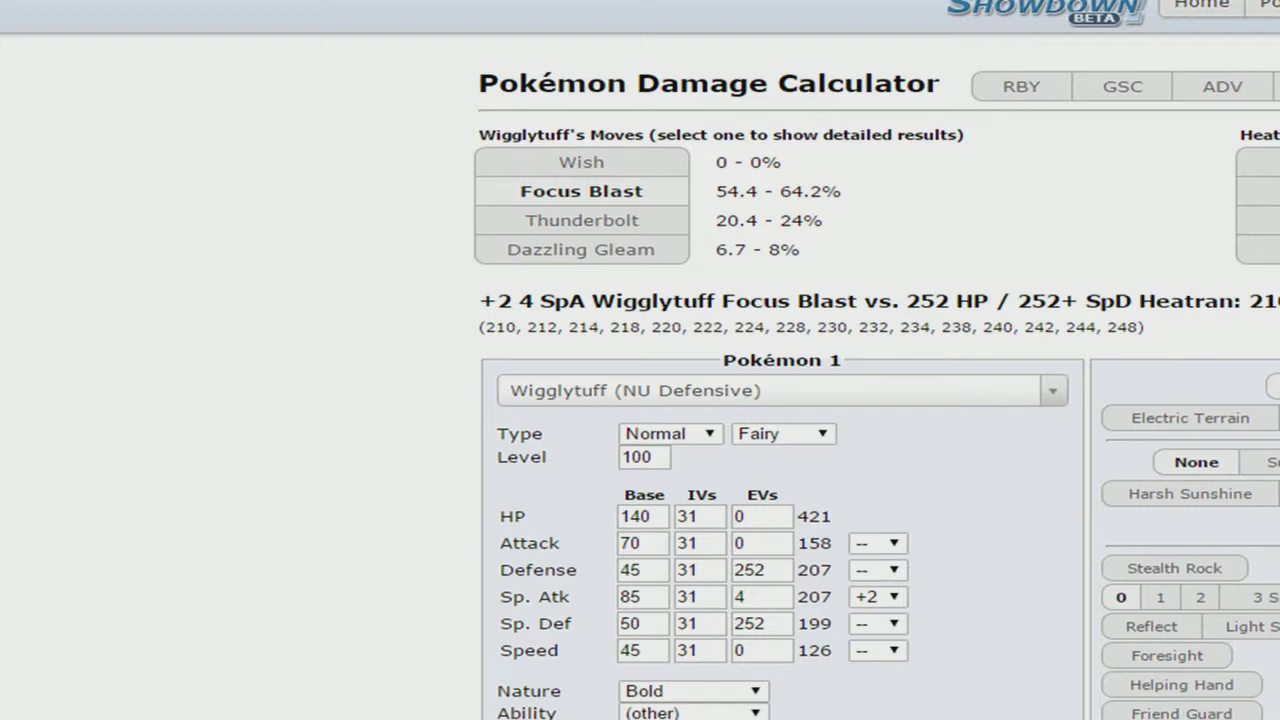
left_click(1262, 191)
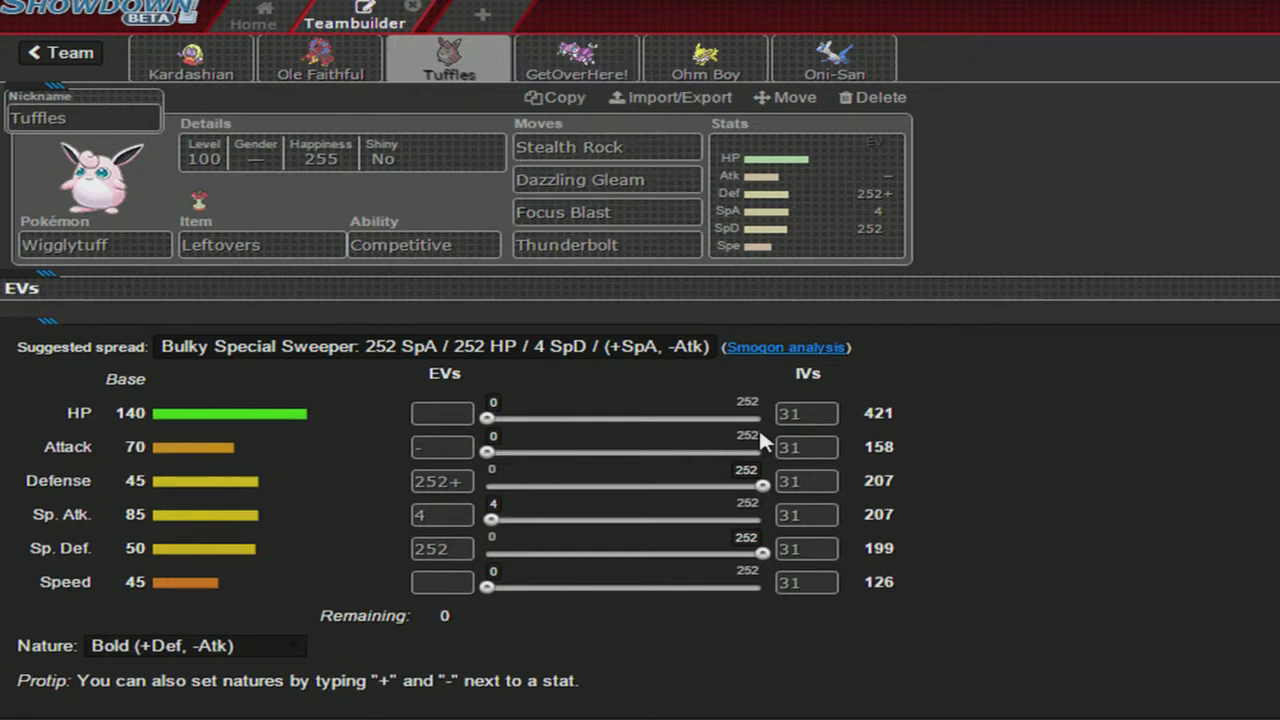
Step: In the Teambuilder, set Wigglytuff's Attack IV to 0
left_click(800, 447)
double_click(801, 447)
type("0")
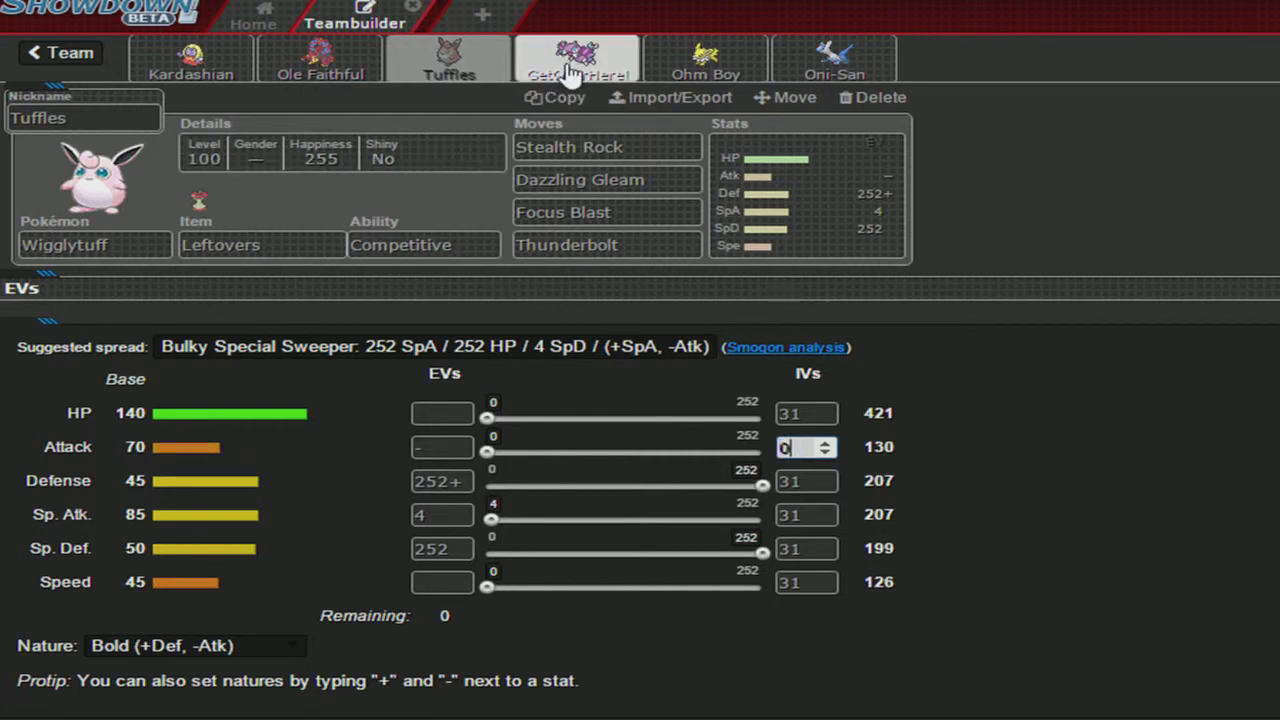
left_click(908, 312)
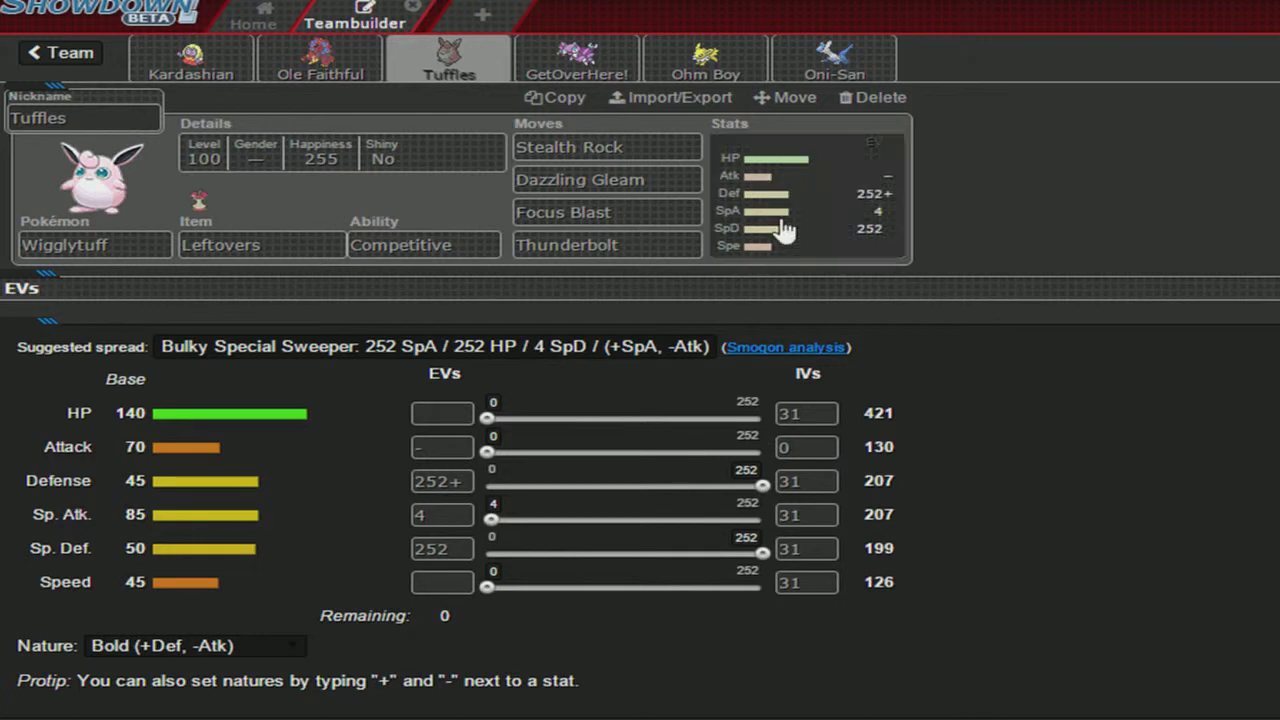
Step: Open Drapion's set and look through the moves available for its Rock Slide slot
left_click(541, 60)
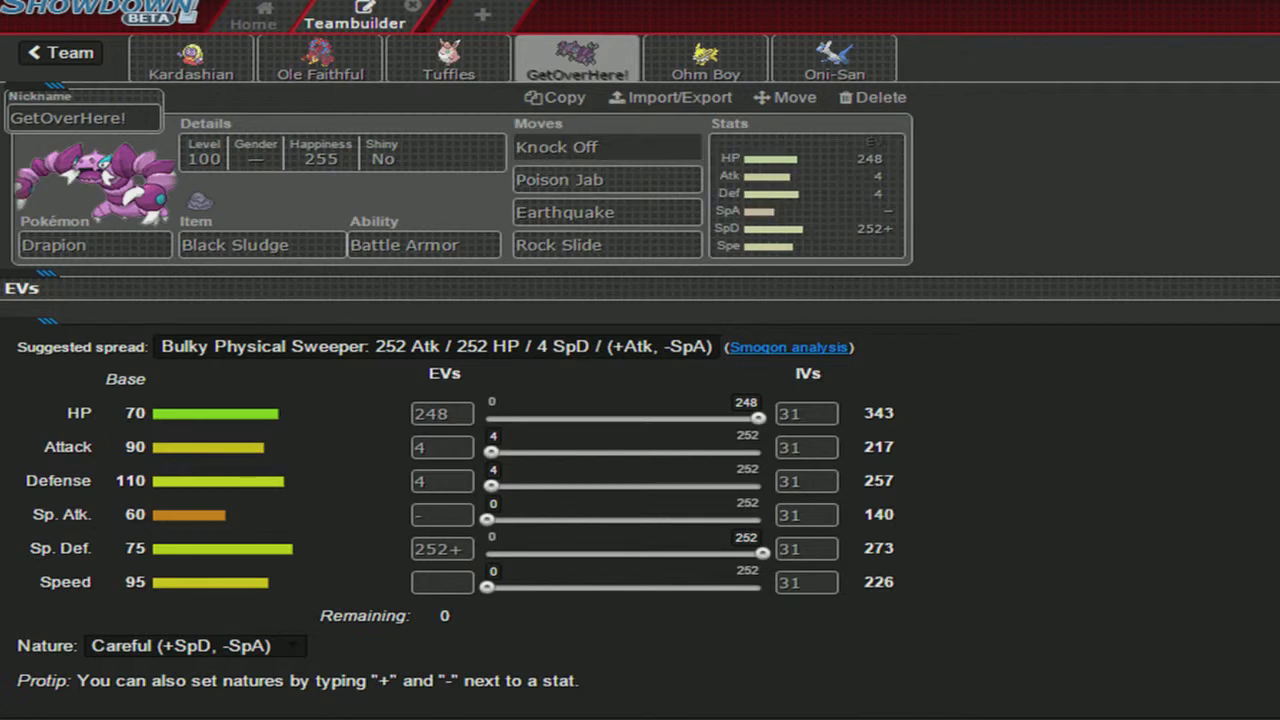
left_click(607, 245)
left_click(620, 156)
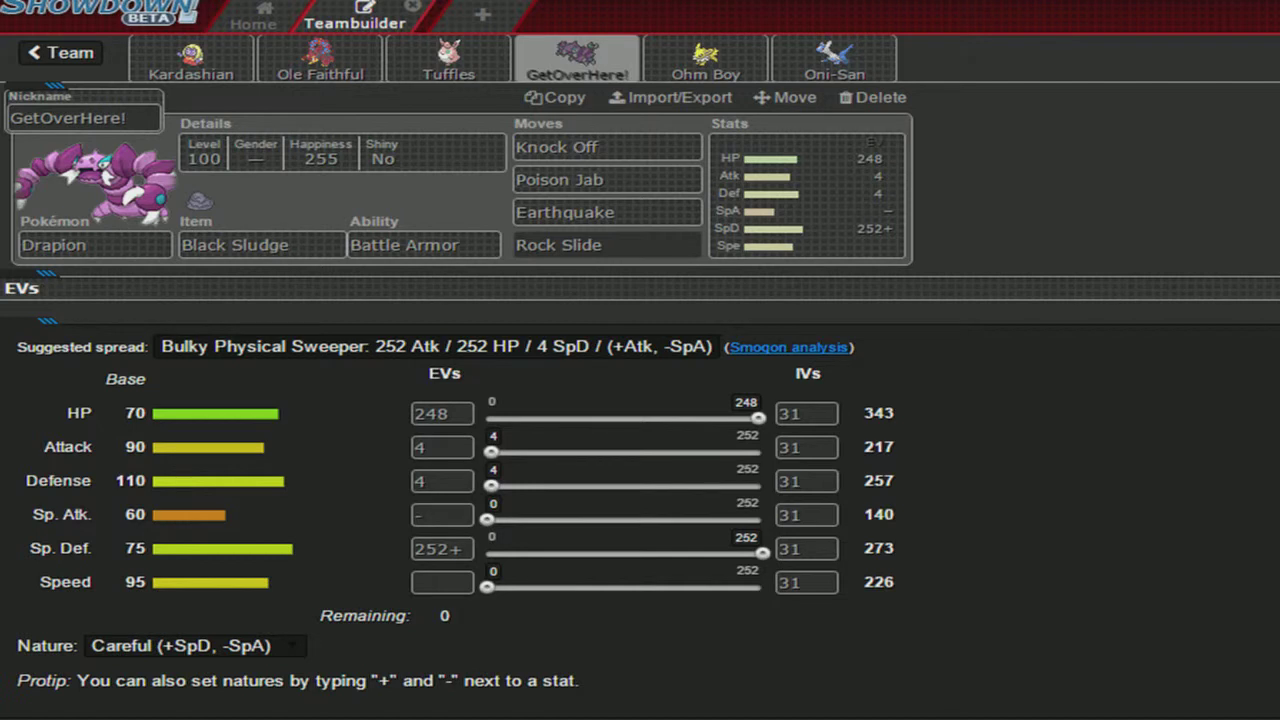
left_click(555, 245)
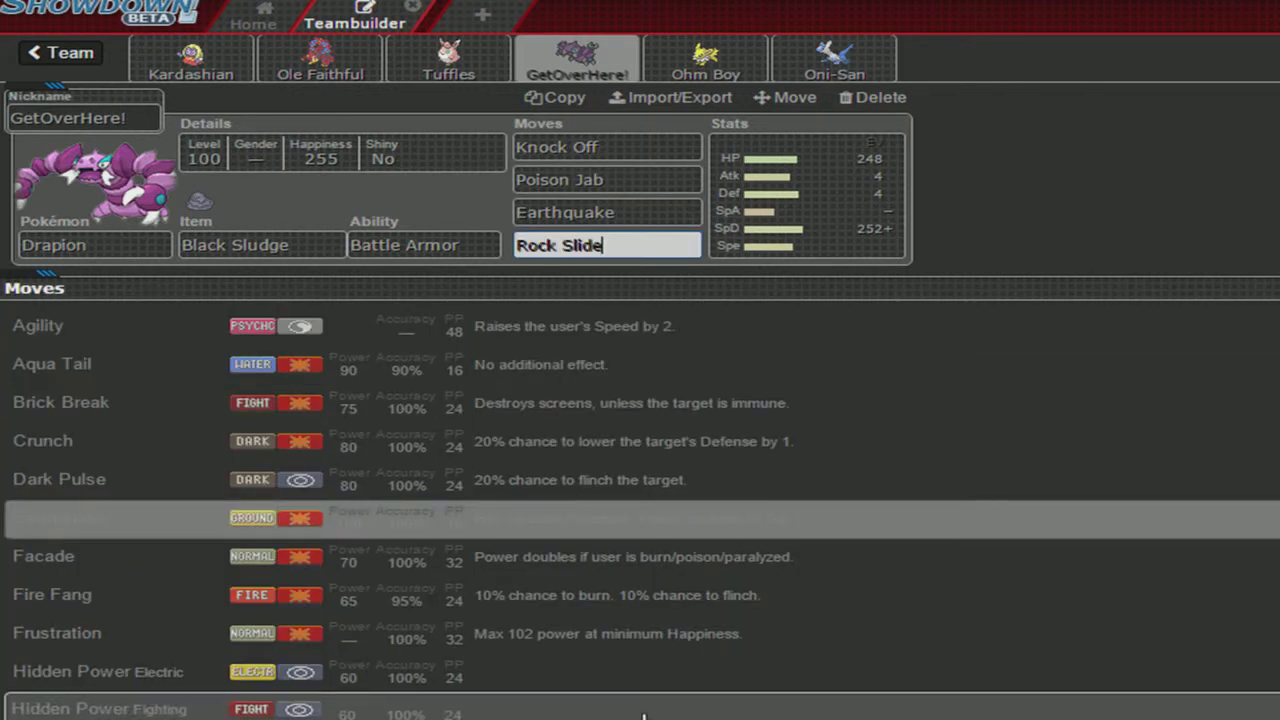
scroll(640, 700, "down", 5)
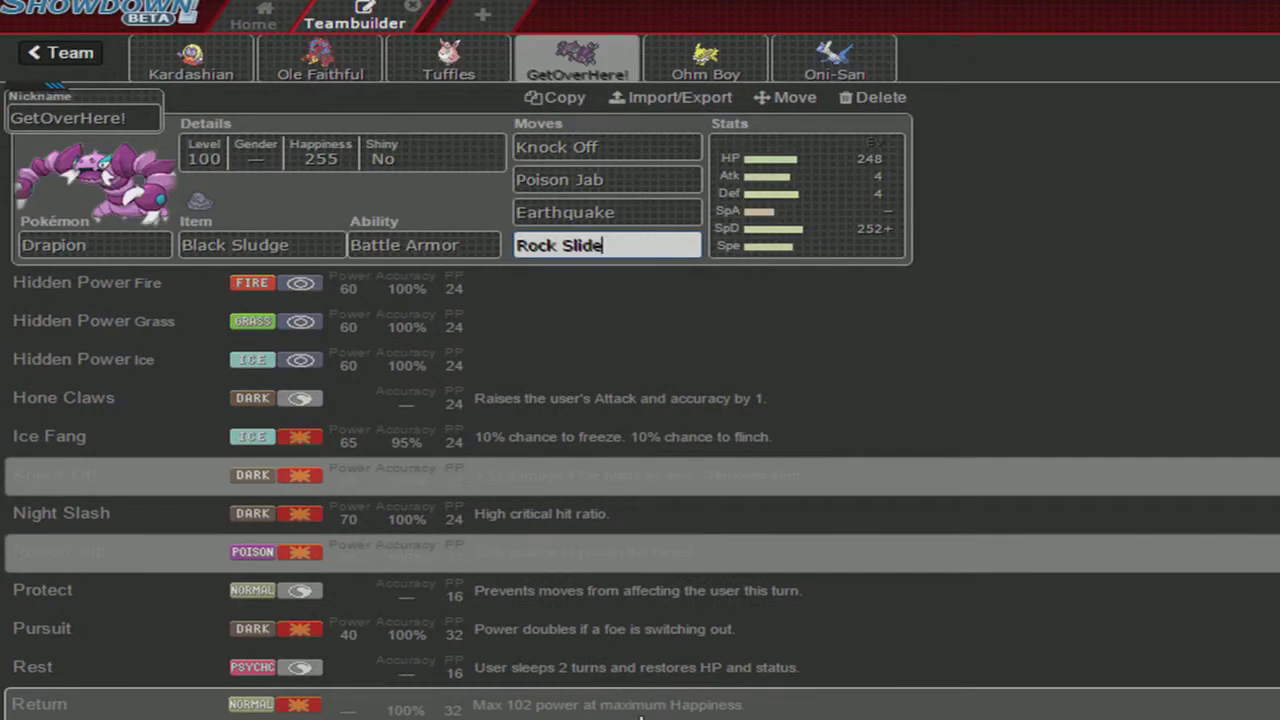
scroll(640, 716, "down", 3)
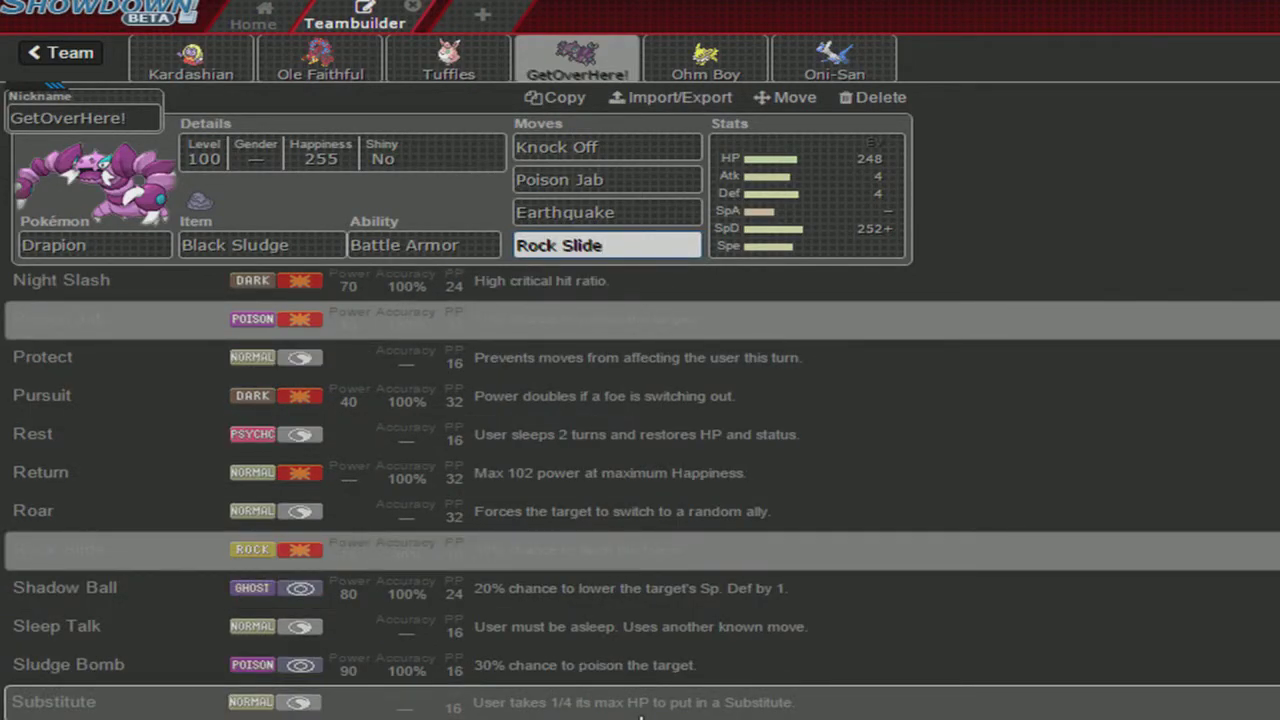
scroll(640, 716, "up", 10)
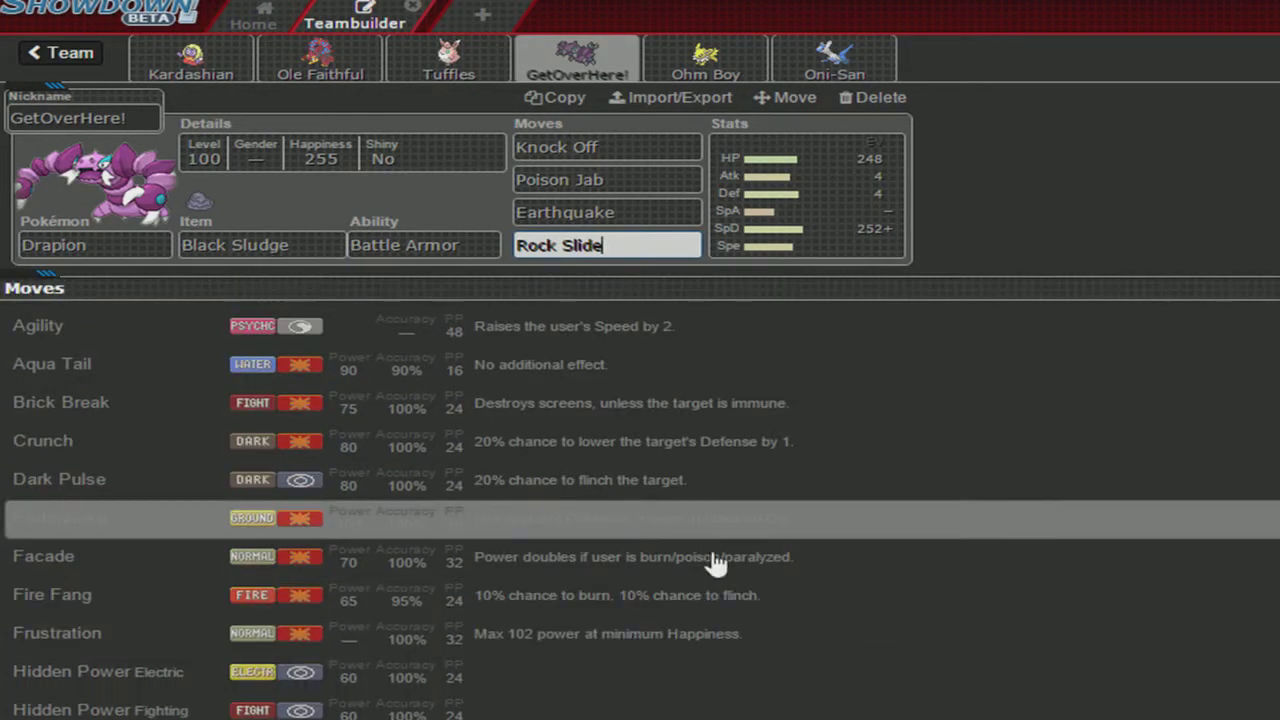
Step: Clear Drapion's Defense EVs and set its Speed EVs to 4
left_click(808, 230)
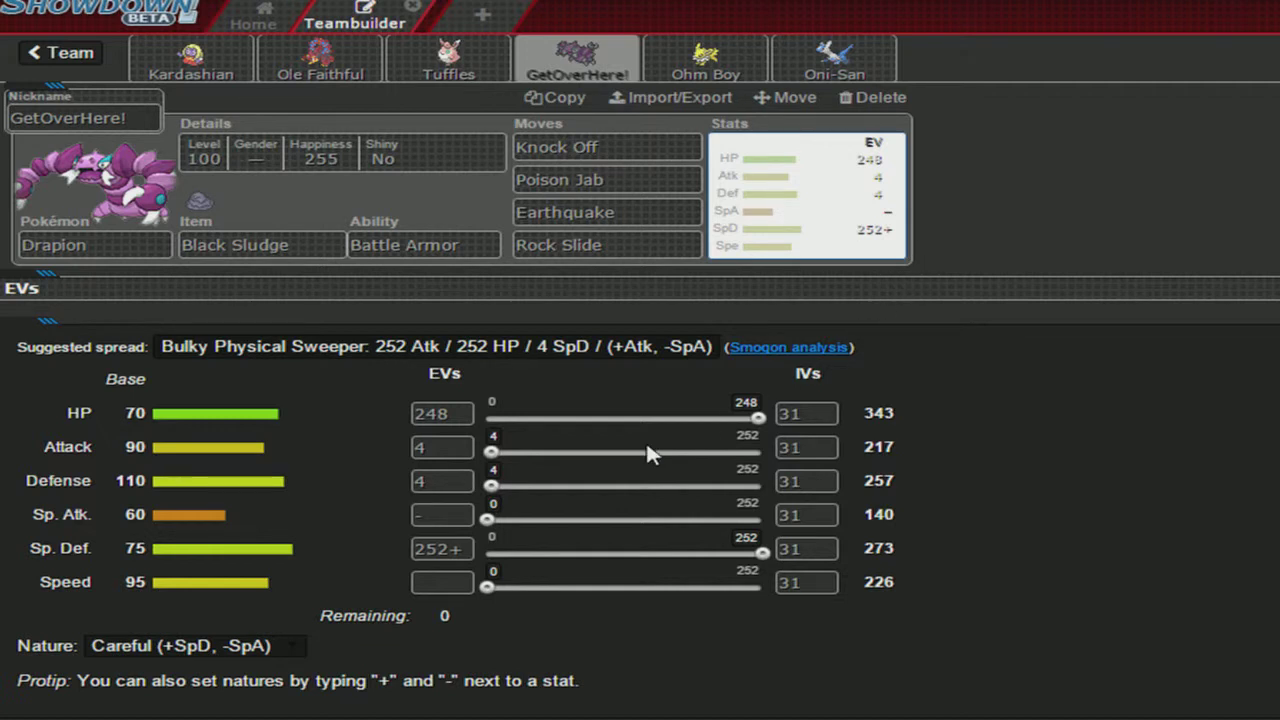
key("shift+Tab")
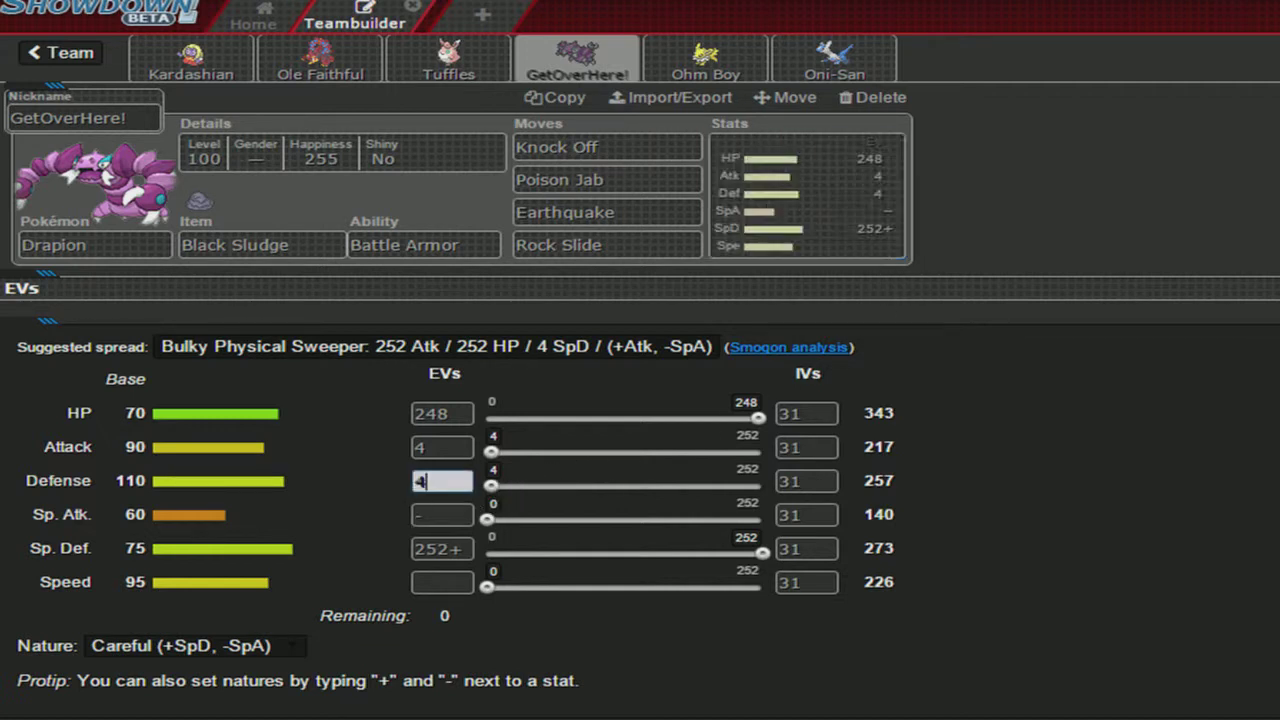
key("BackSpace")
left_click(442, 582)
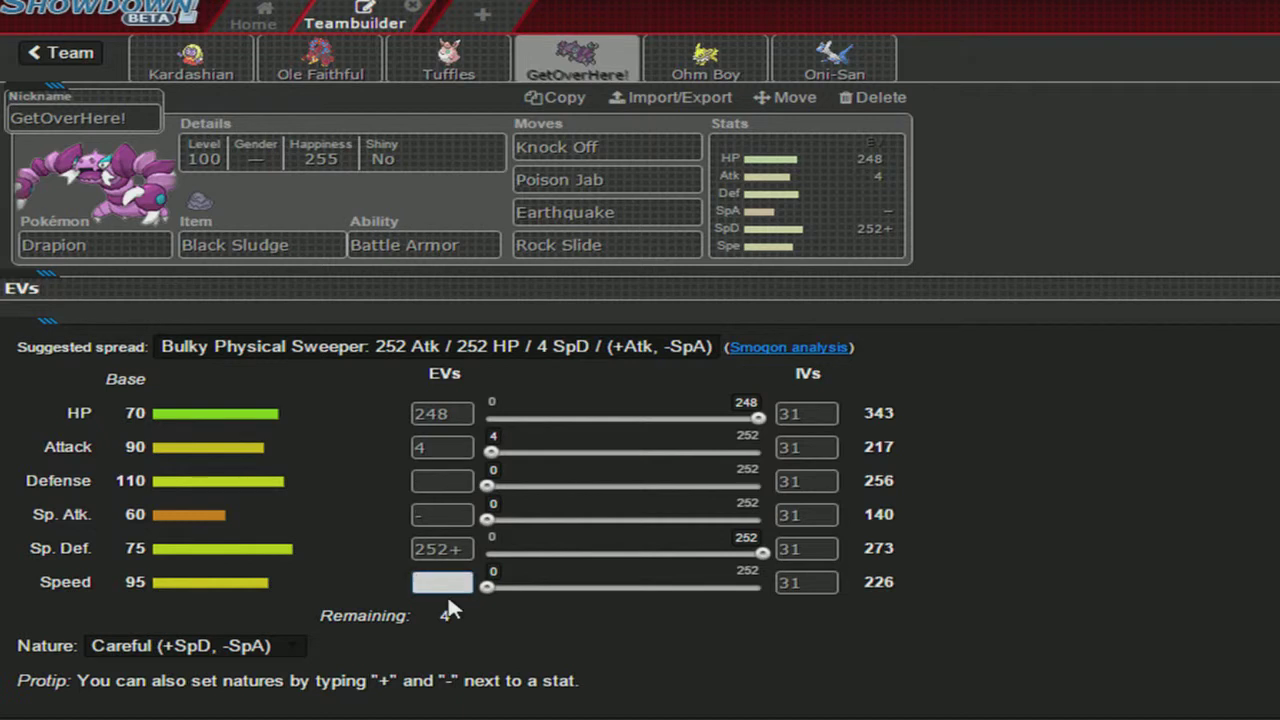
type("4")
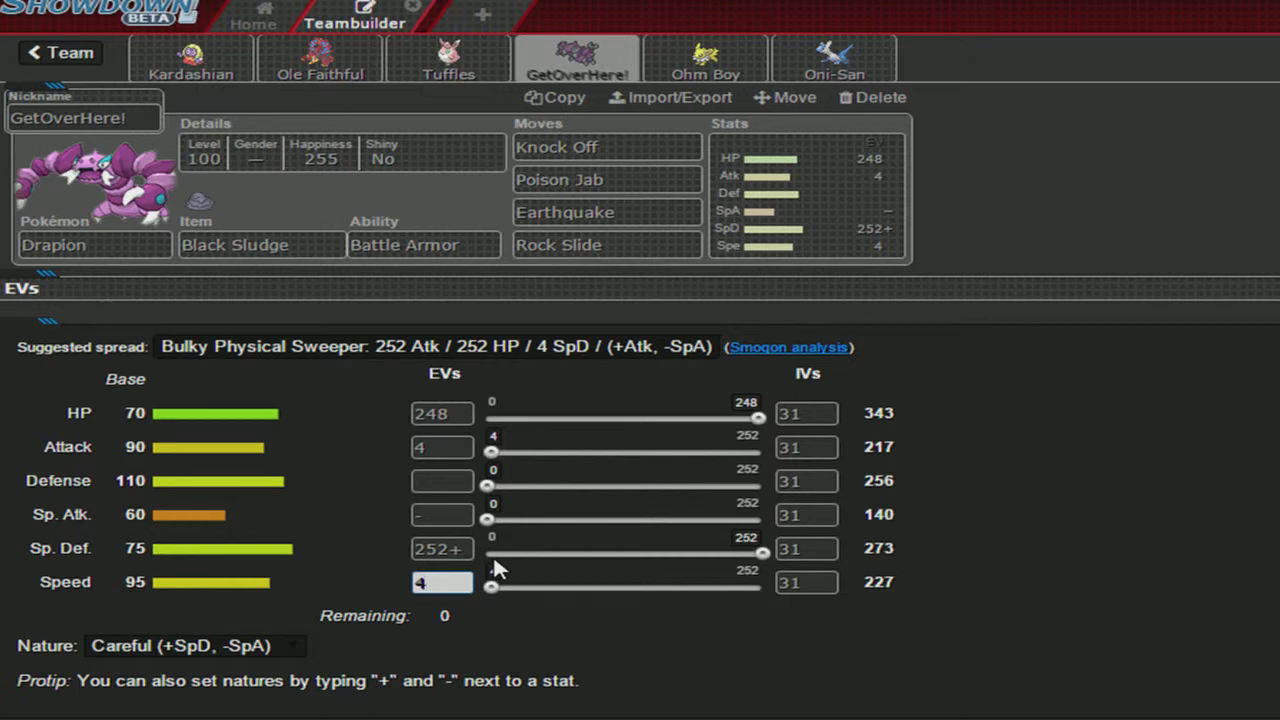
left_click(917, 632)
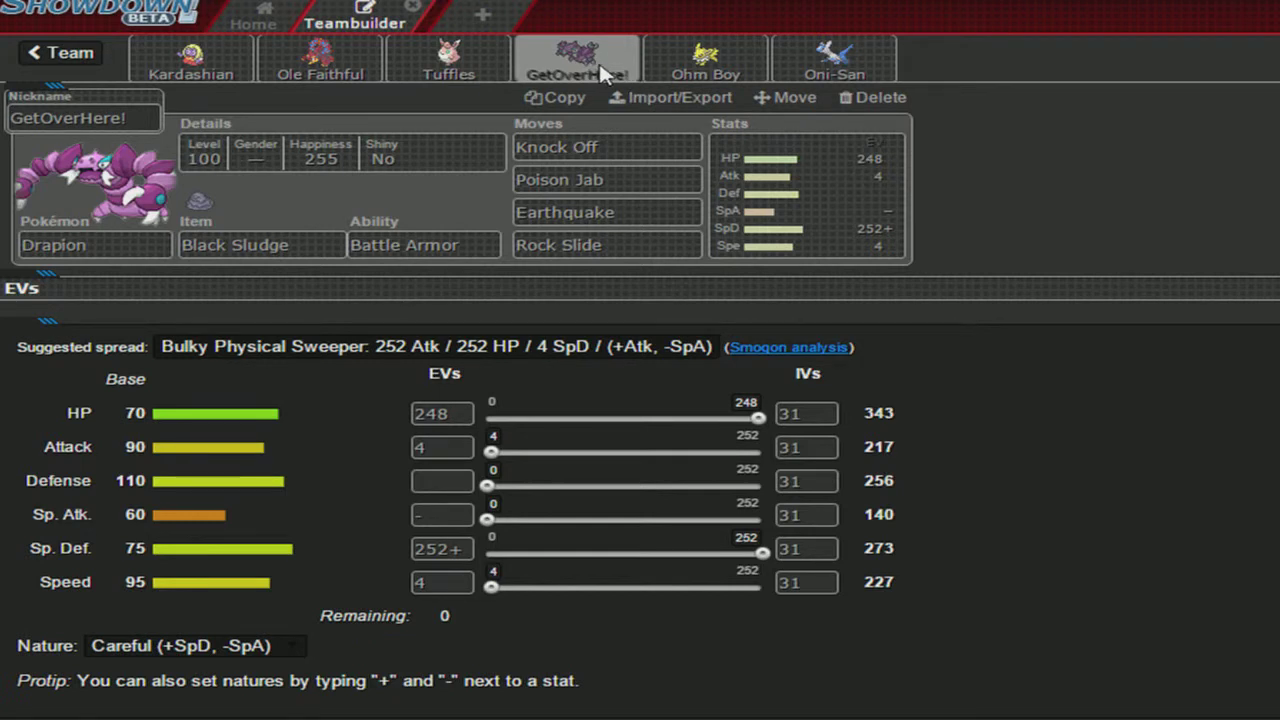
Step: Open Jolteon's set and examine its ability options and EV spread
left_click(707, 66)
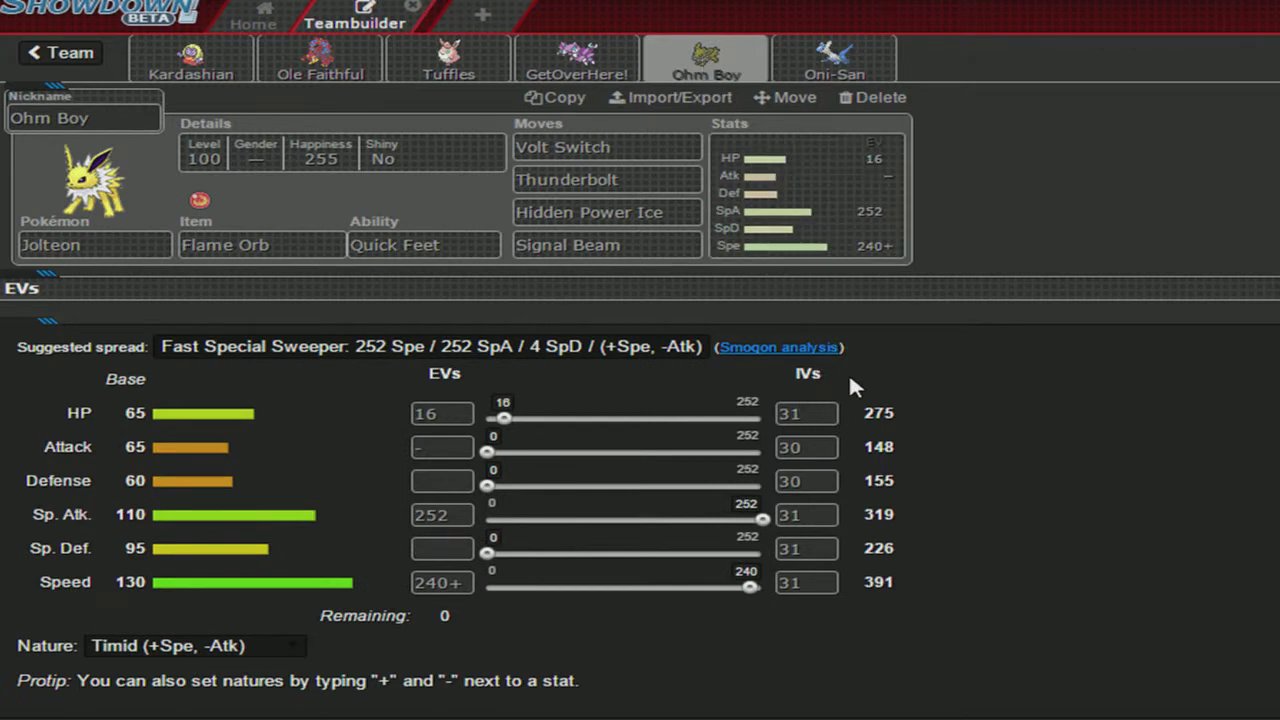
left_click(440, 245)
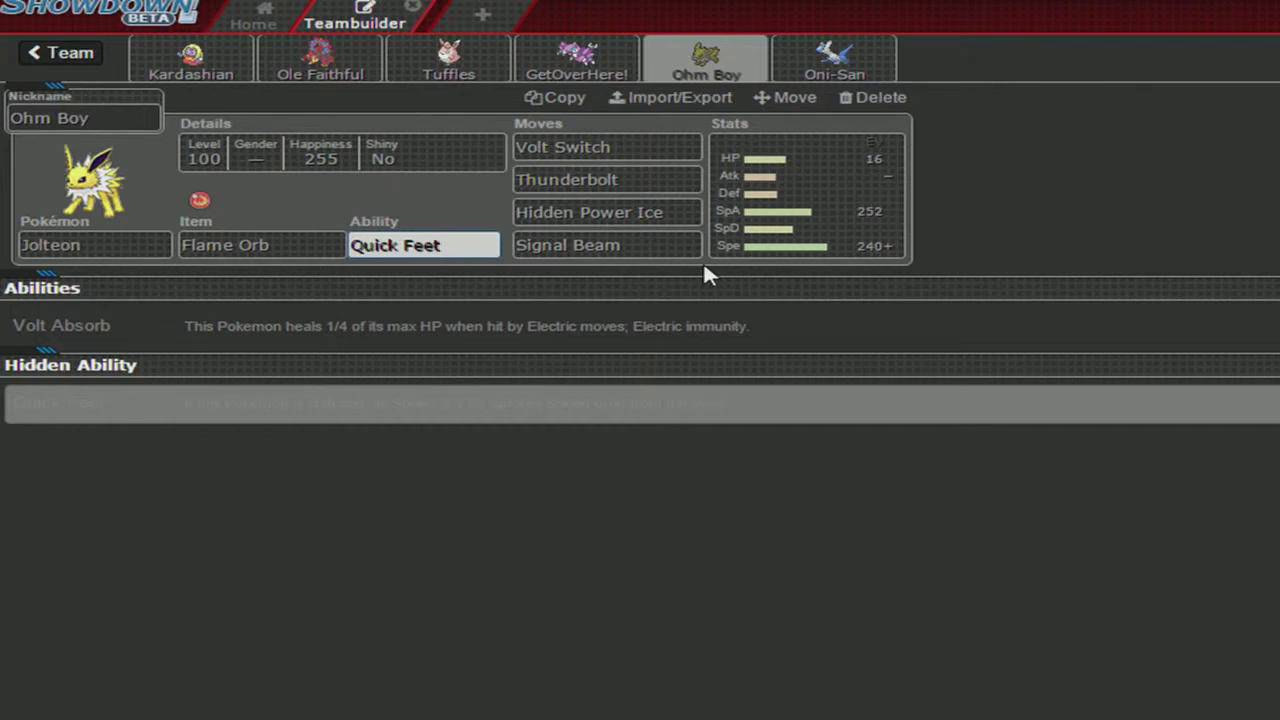
left_click(808, 250)
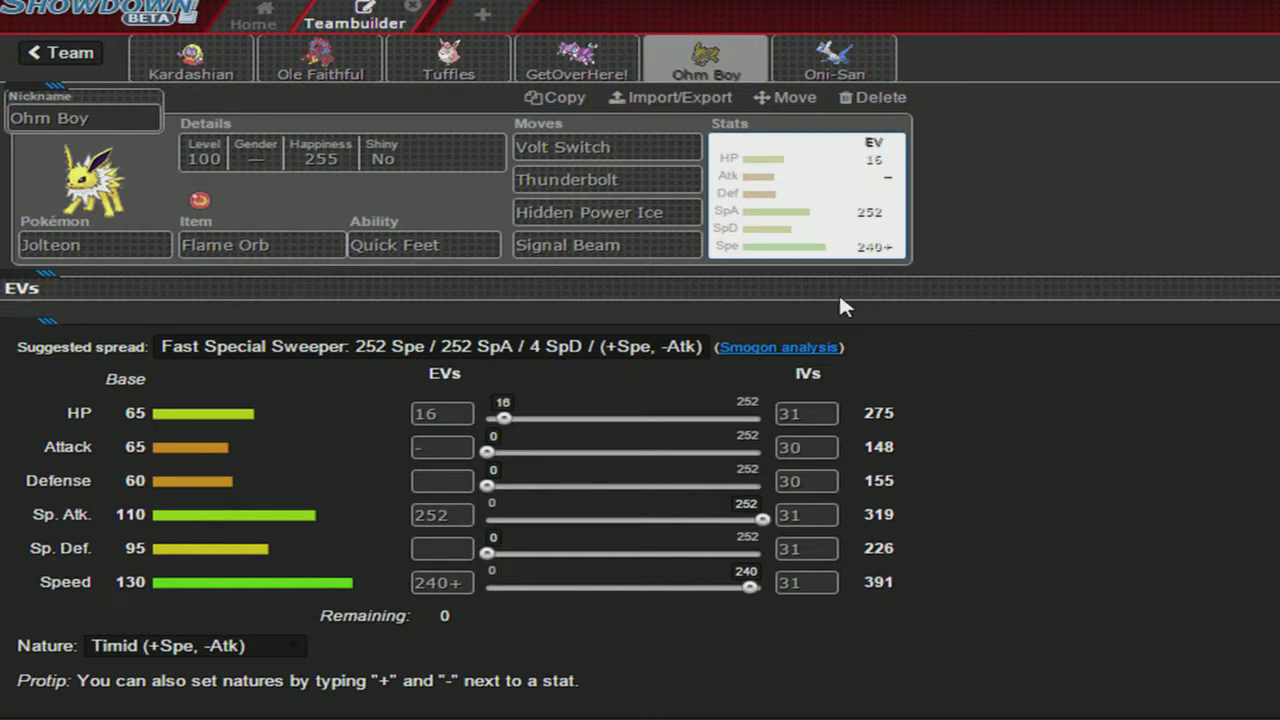
Step: Redistribute Jolteon's EVs to 136 Speed, 112 HP and 8 Sp. Def
left_click_drag(751, 591, 636, 605)
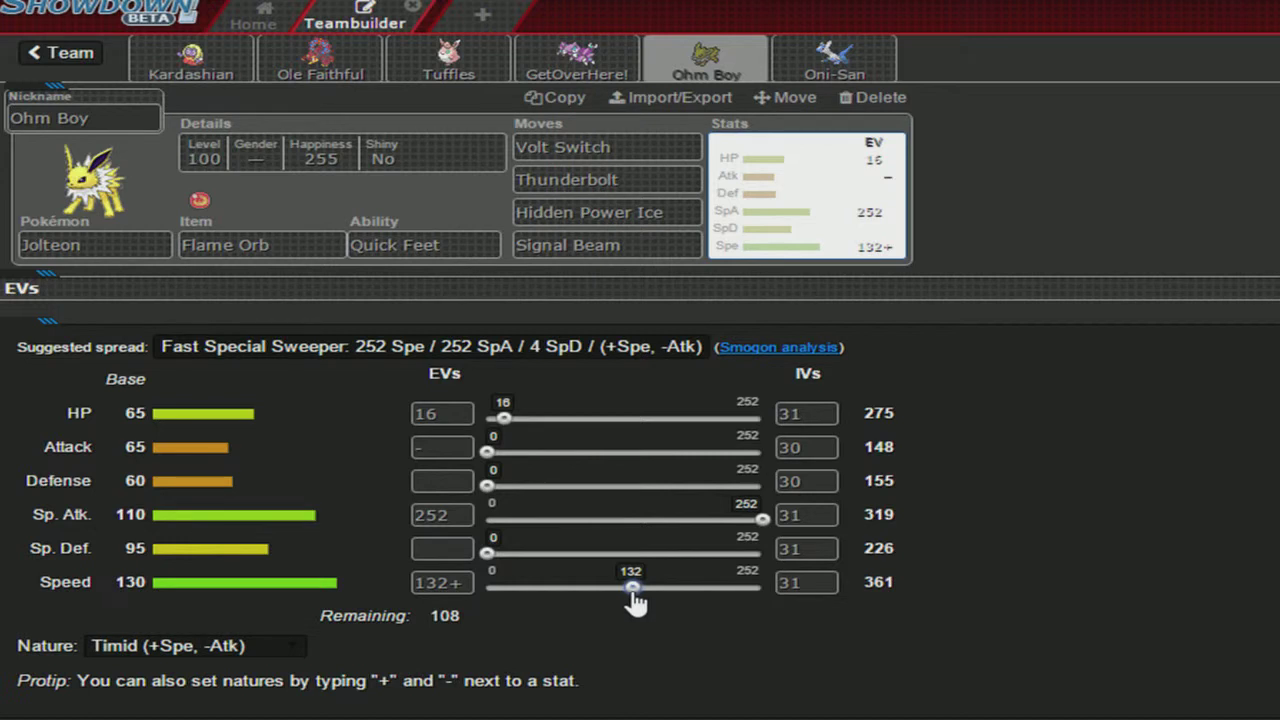
left_click_drag(634, 600, 637, 601)
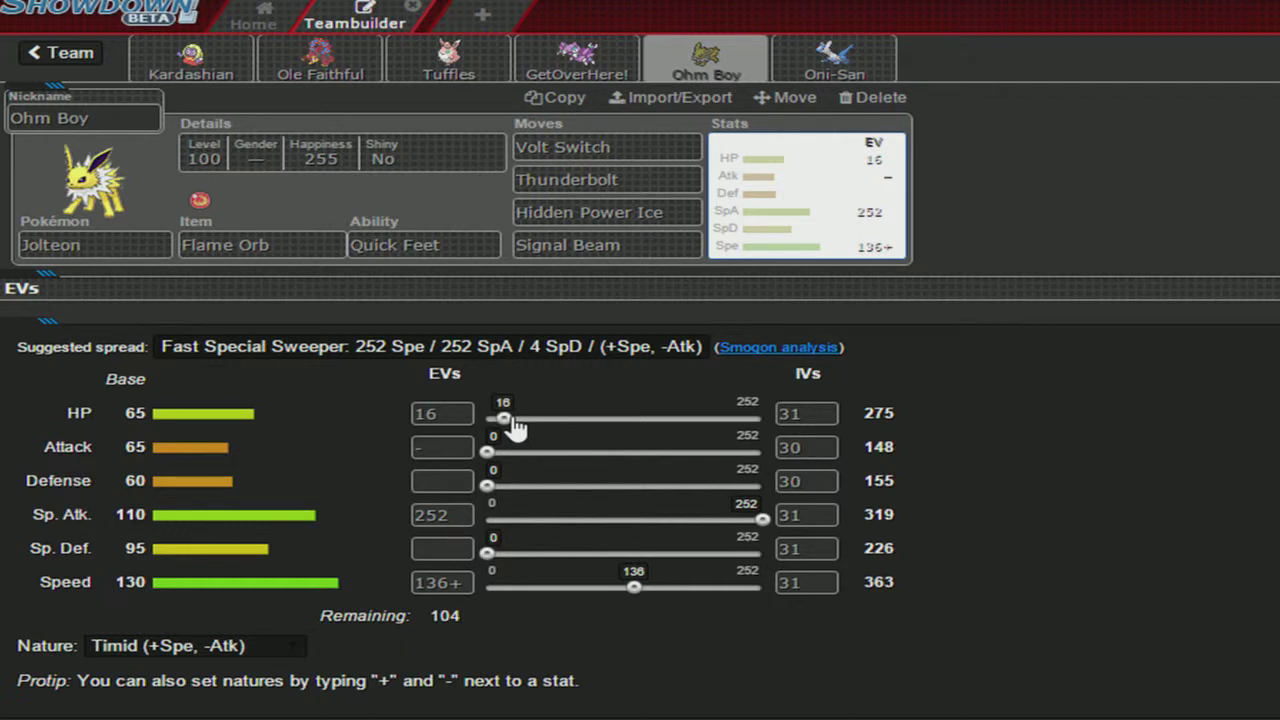
left_click_drag(516, 424, 524, 427)
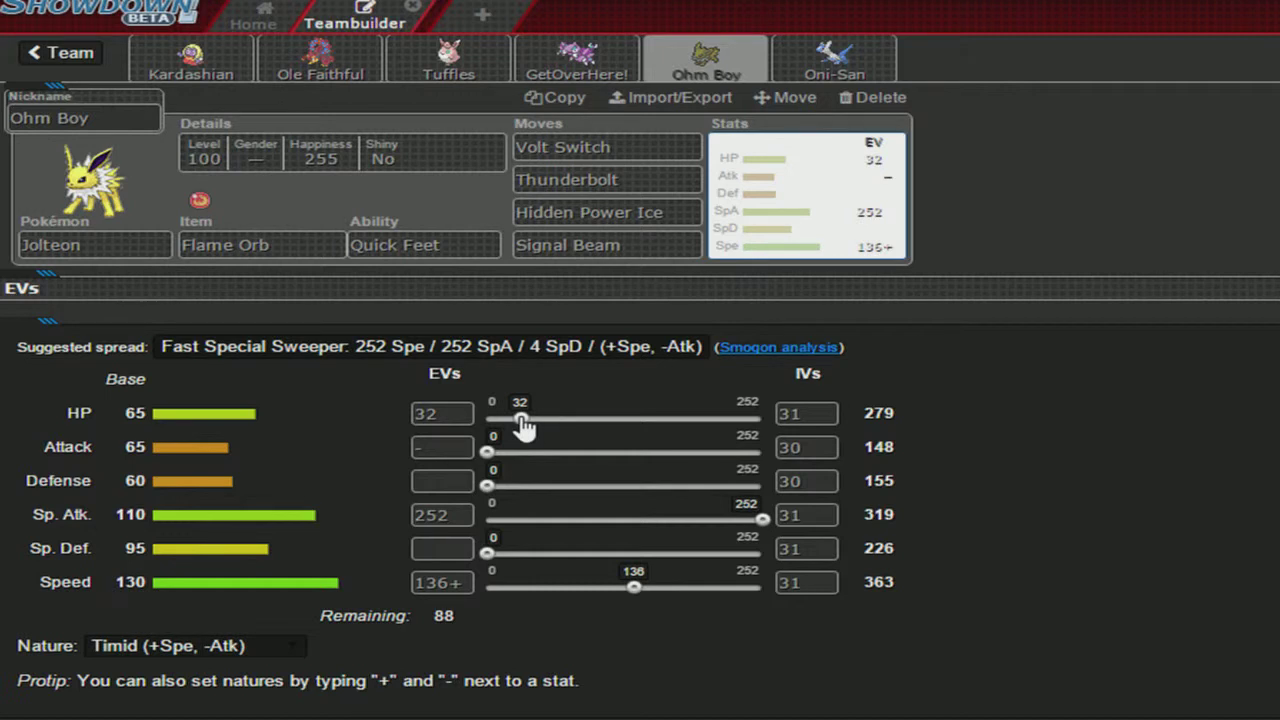
left_click_drag(524, 427, 614, 443)
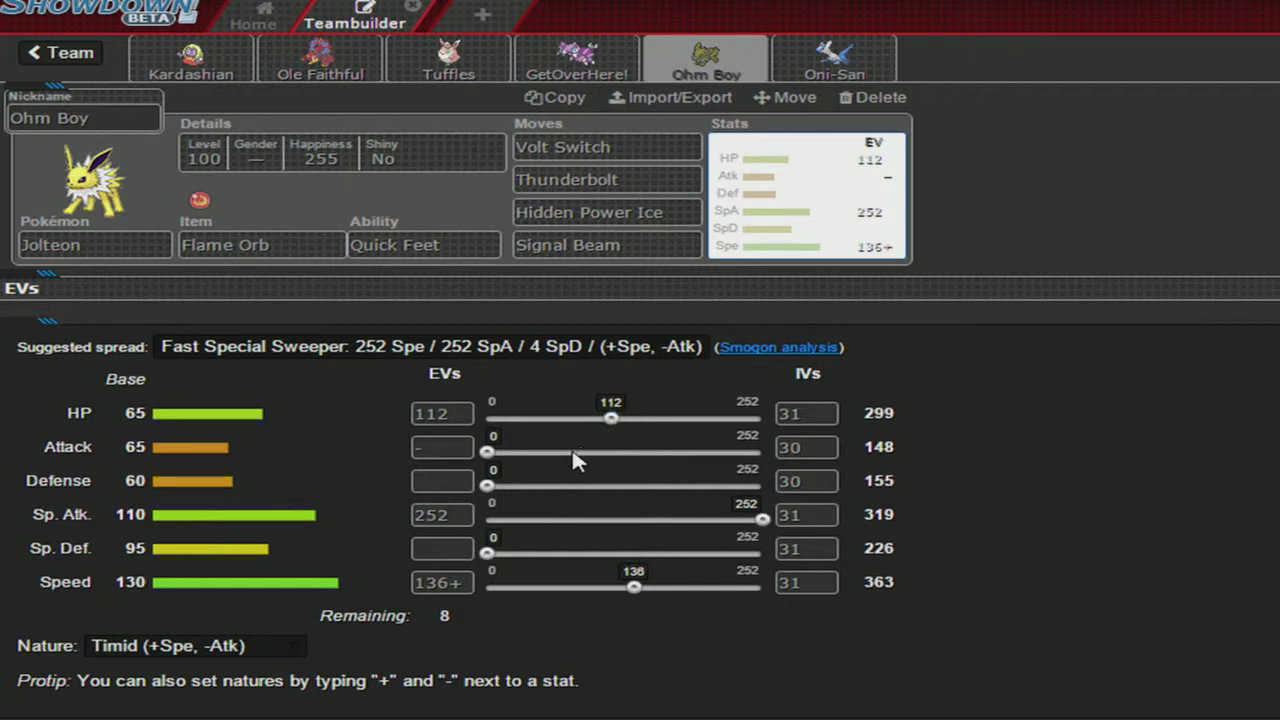
left_click_drag(489, 554, 551, 551)
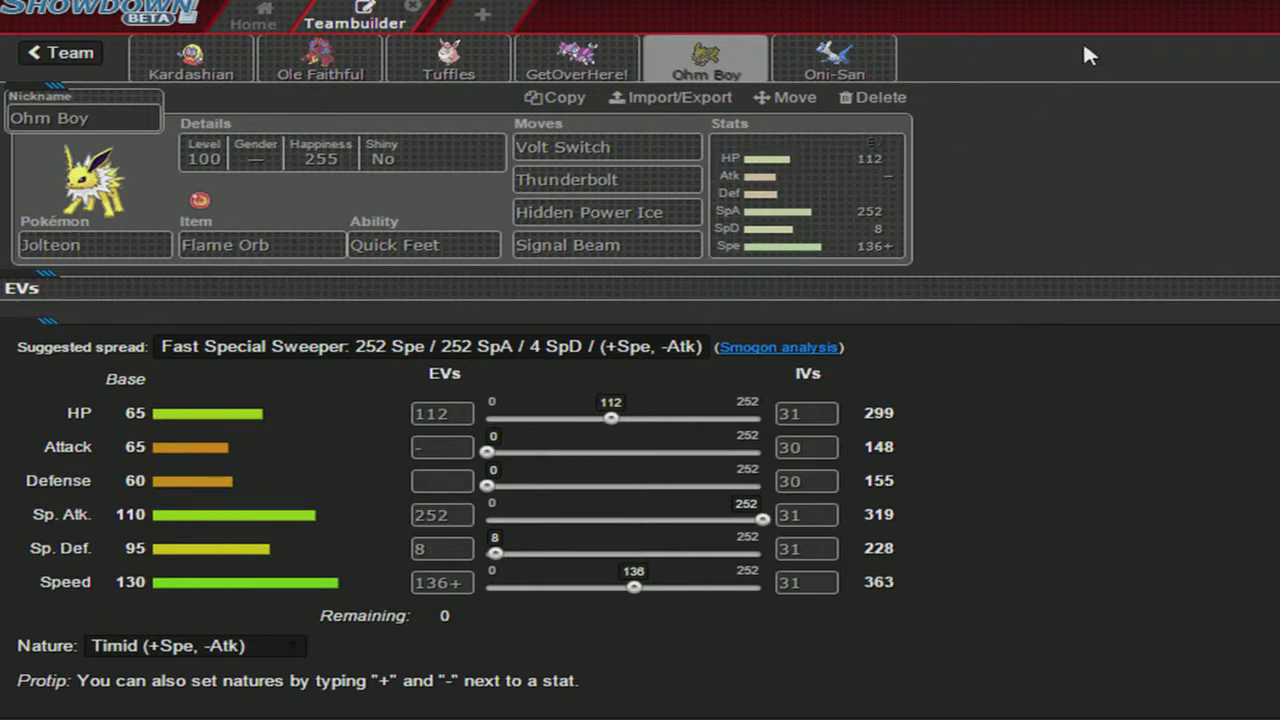
Step: Look through the moves available for Jolteon's Signal Beam slot, keep the move and return to the EV spread
left_click(600, 245)
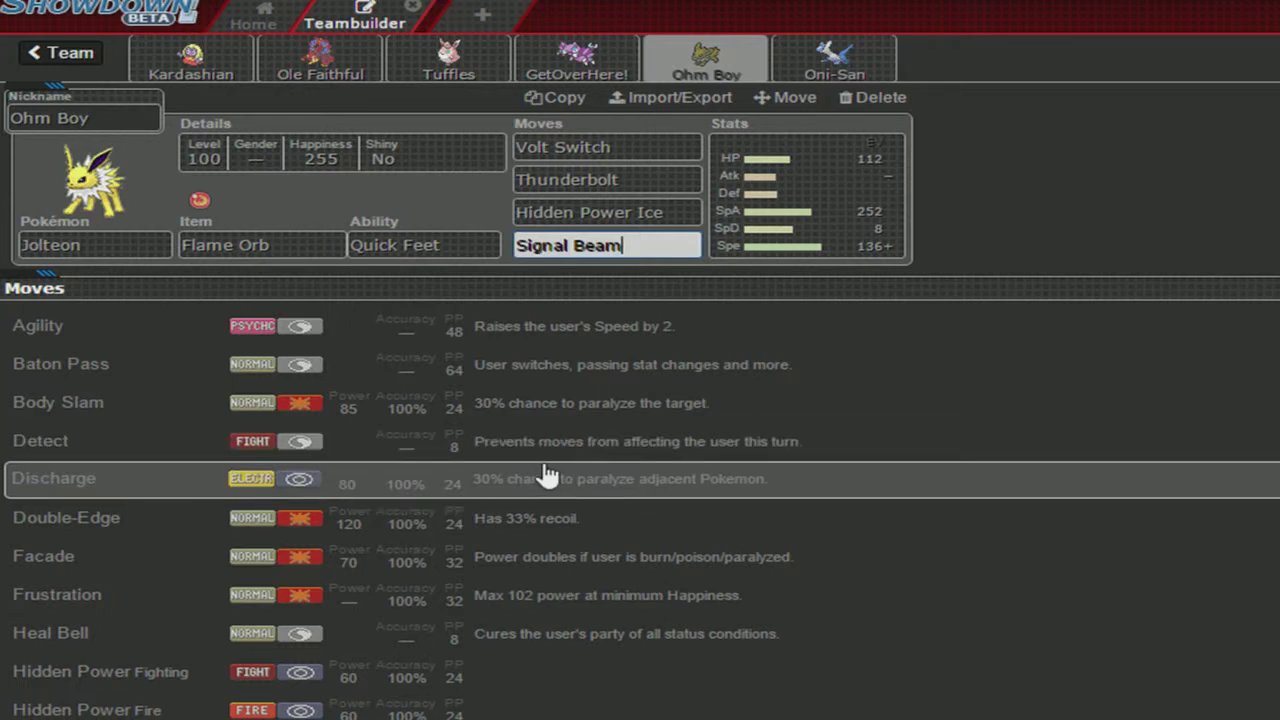
scroll(548, 478, "down", 2)
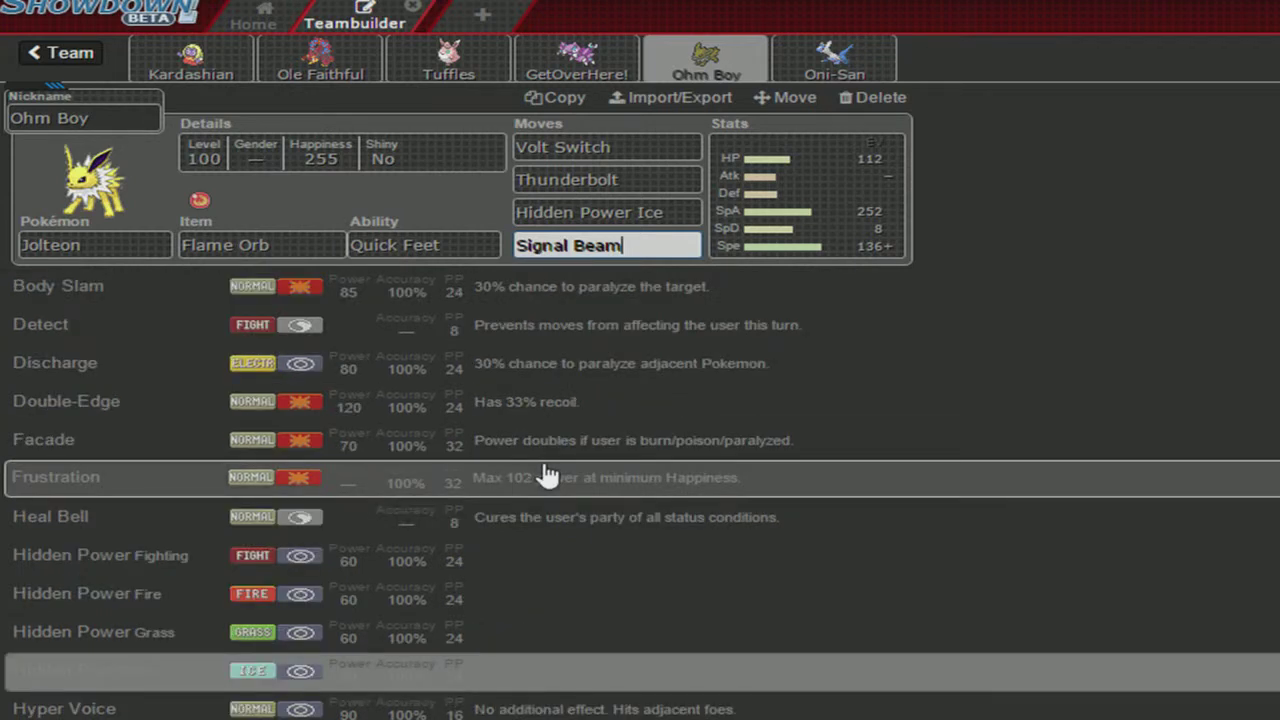
scroll(548, 476, "down", 1)
scroll(548, 476, "down", 2)
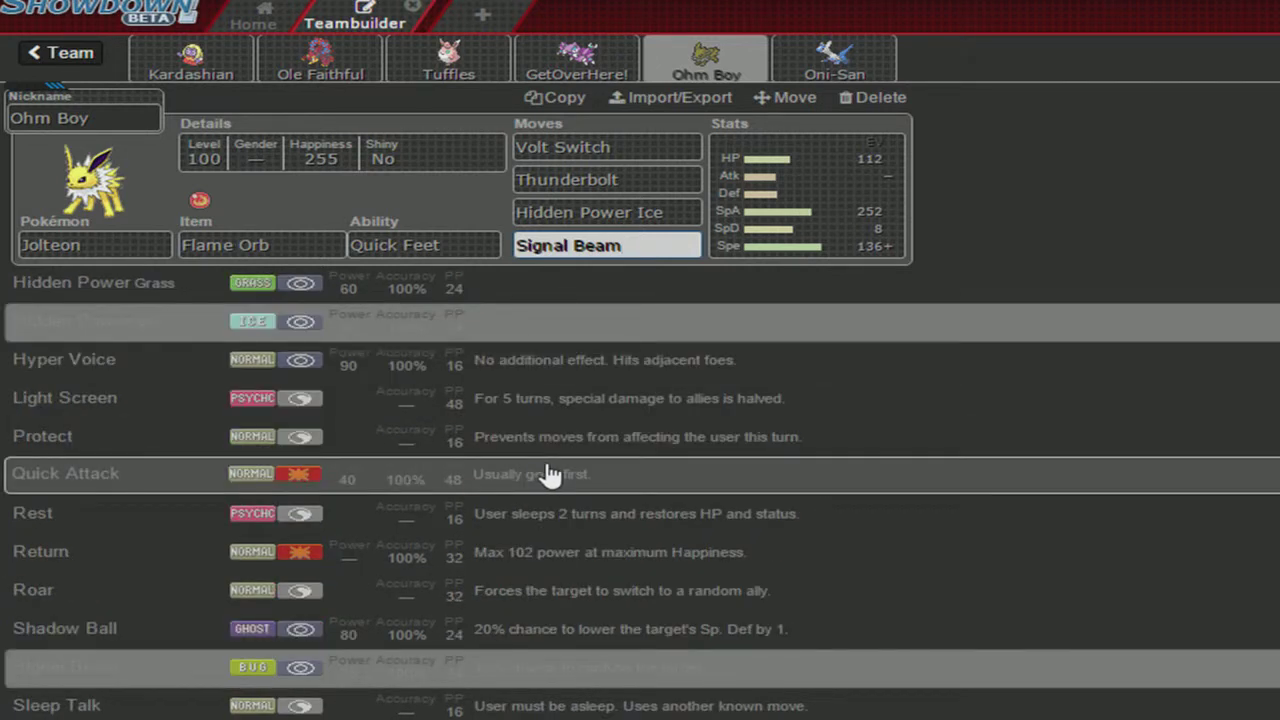
scroll(548, 476, "down", 1)
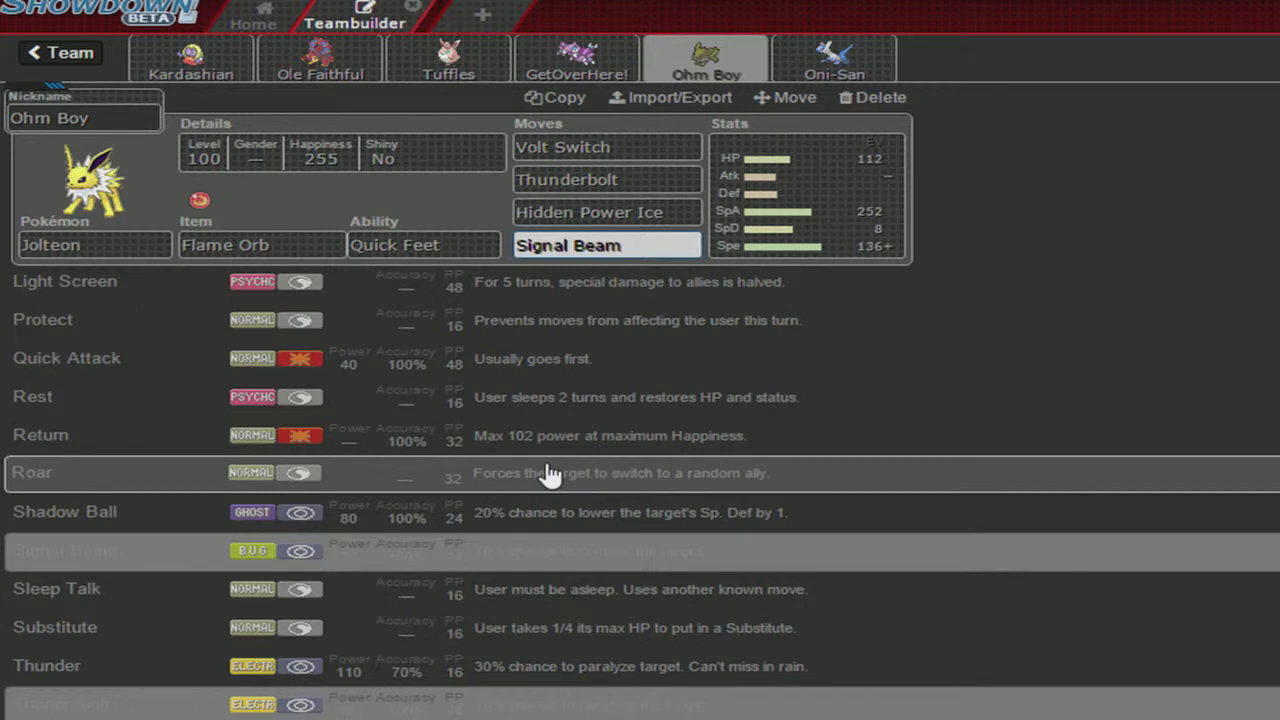
scroll(548, 476, "down", 2)
scroll(548, 476, "down", 2)
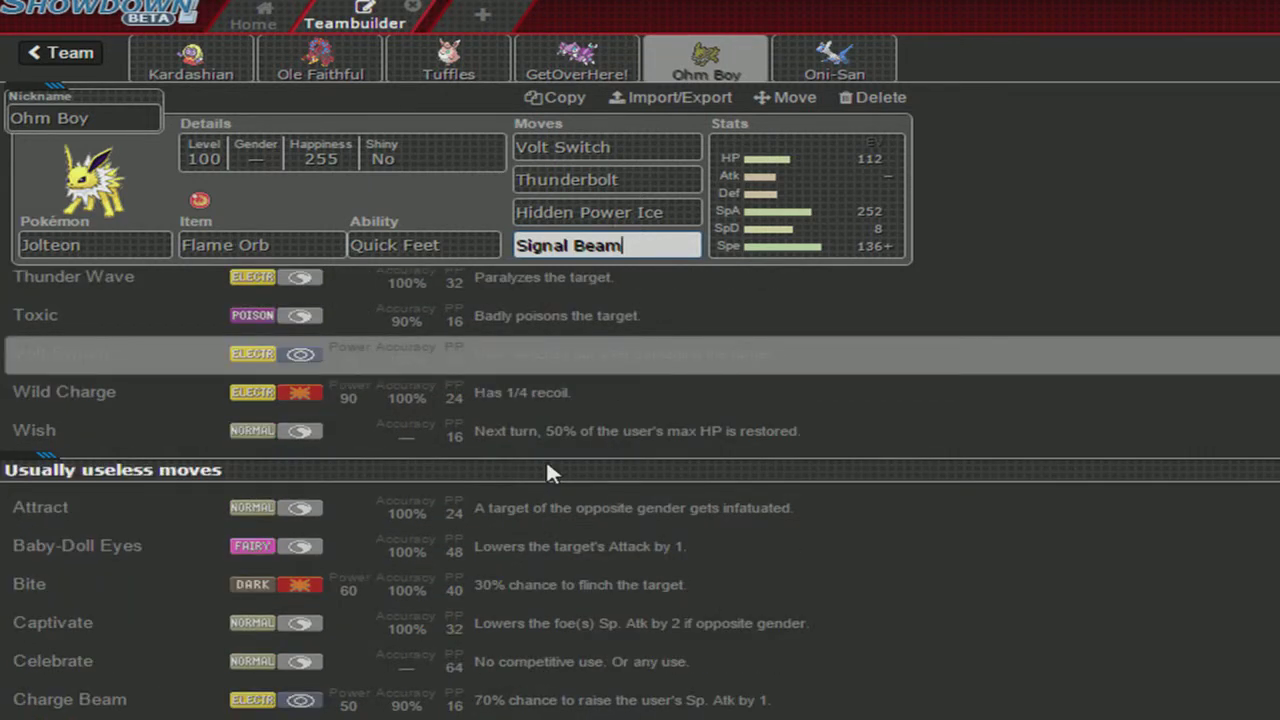
scroll(546, 459, "up", 2)
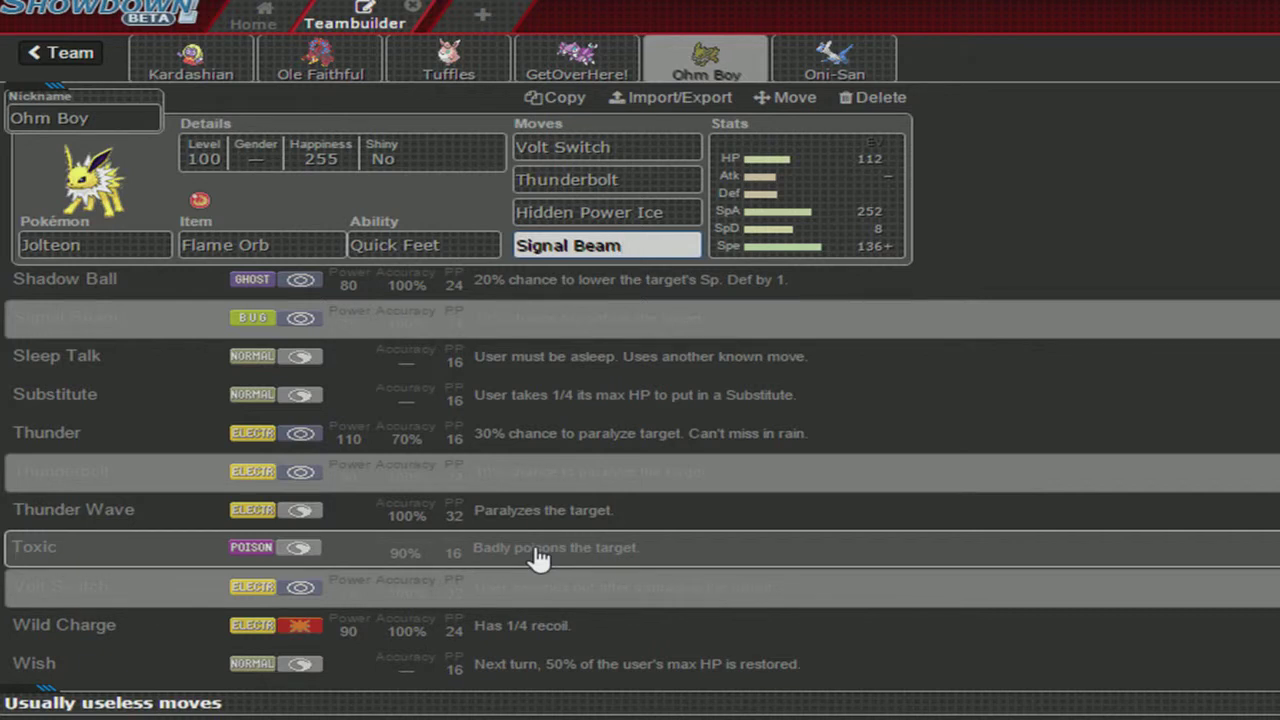
left_click(771, 248)
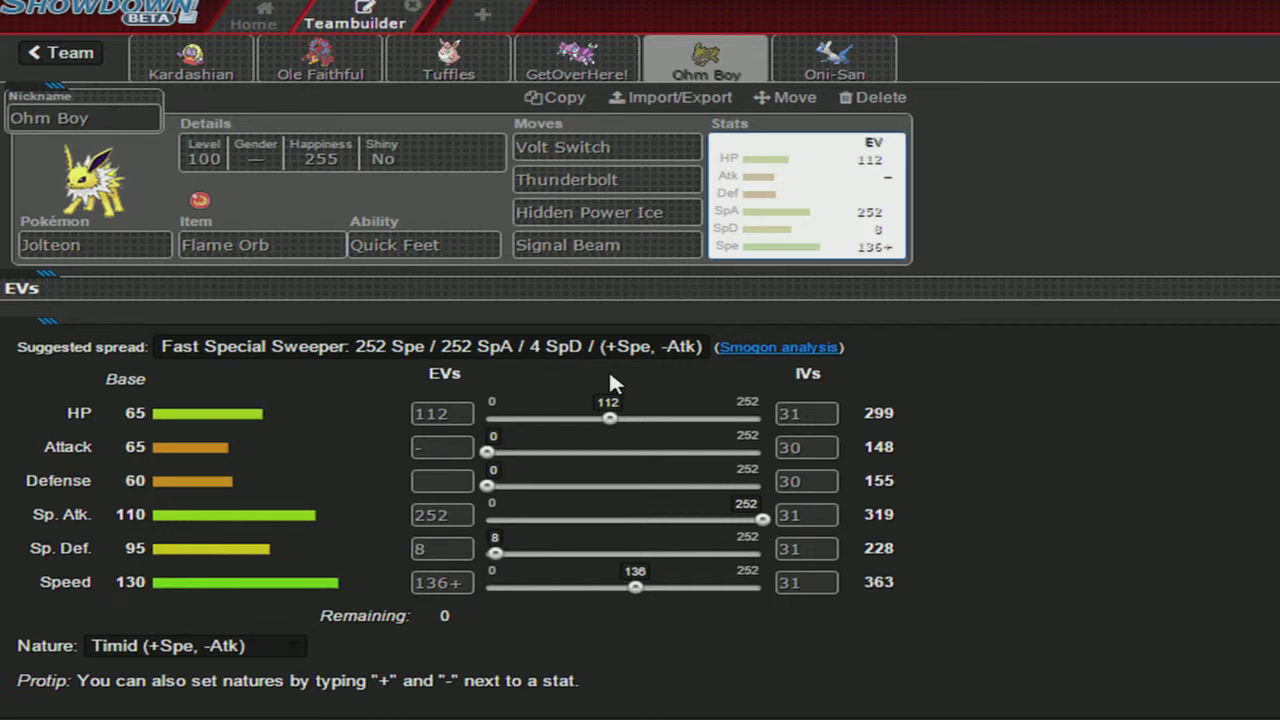
Step: Examine Jolteon's final stat values one by one, from HP through Speed
left_click(672, 205)
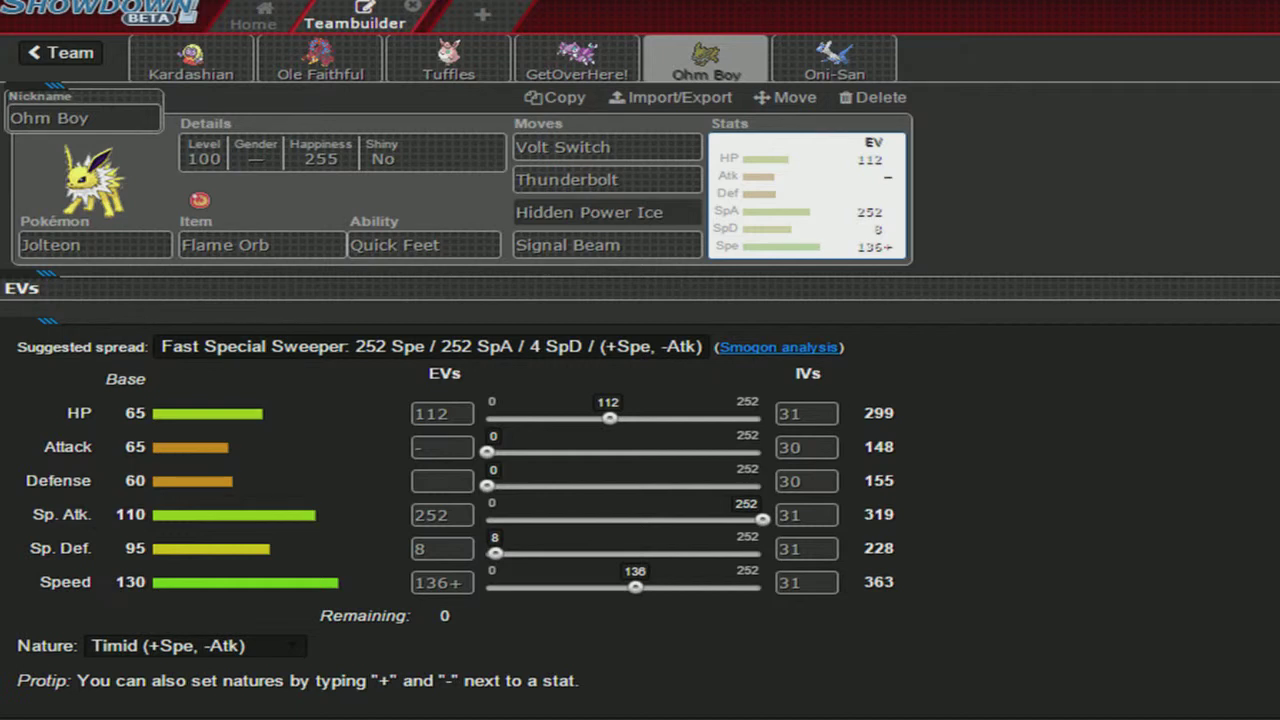
left_click(725, 237)
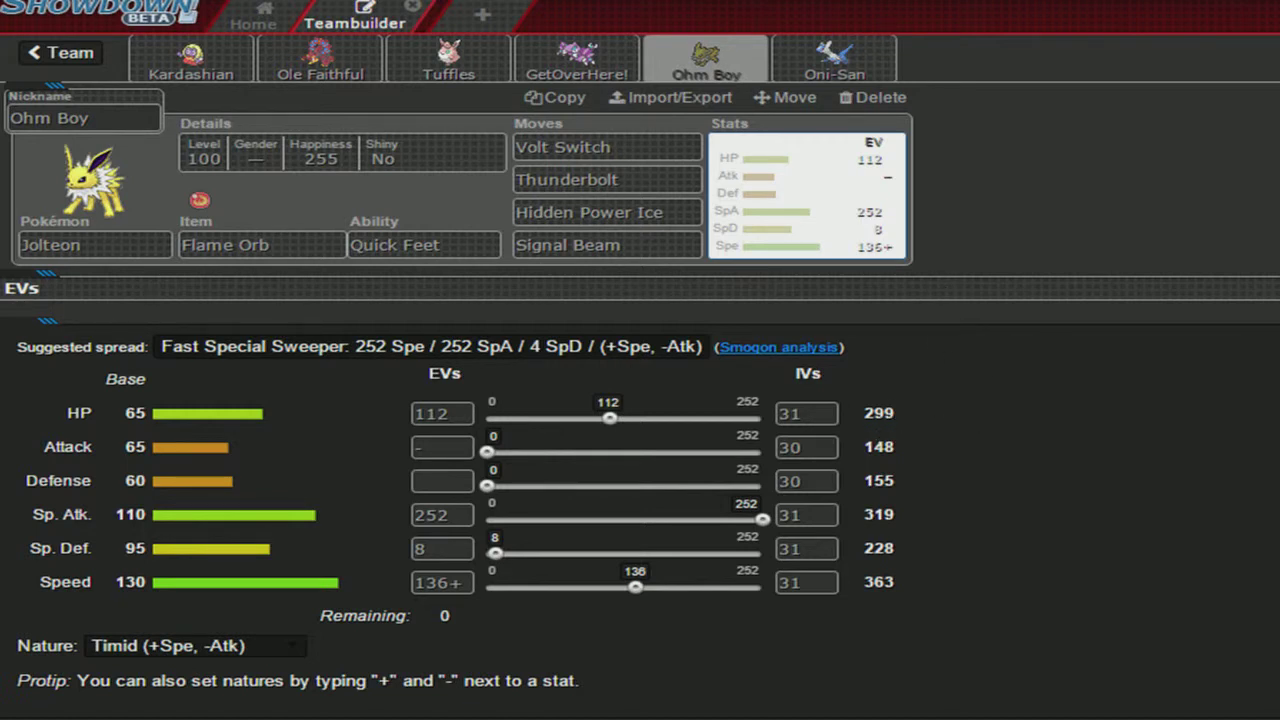
double_click(879, 413)
mouse_move(879, 413)
left_mouse_down()
mouse_move(866, 443)
mouse_move(892, 429)
left_mouse_up()
left_click(891, 434)
double_click(879, 447)
left_click(879, 447)
double_click(879, 481)
left_click(879, 481)
double_click(879, 514)
double_click(879, 548)
left_click(879, 548)
double_click(879, 582)
left_click(910, 558)
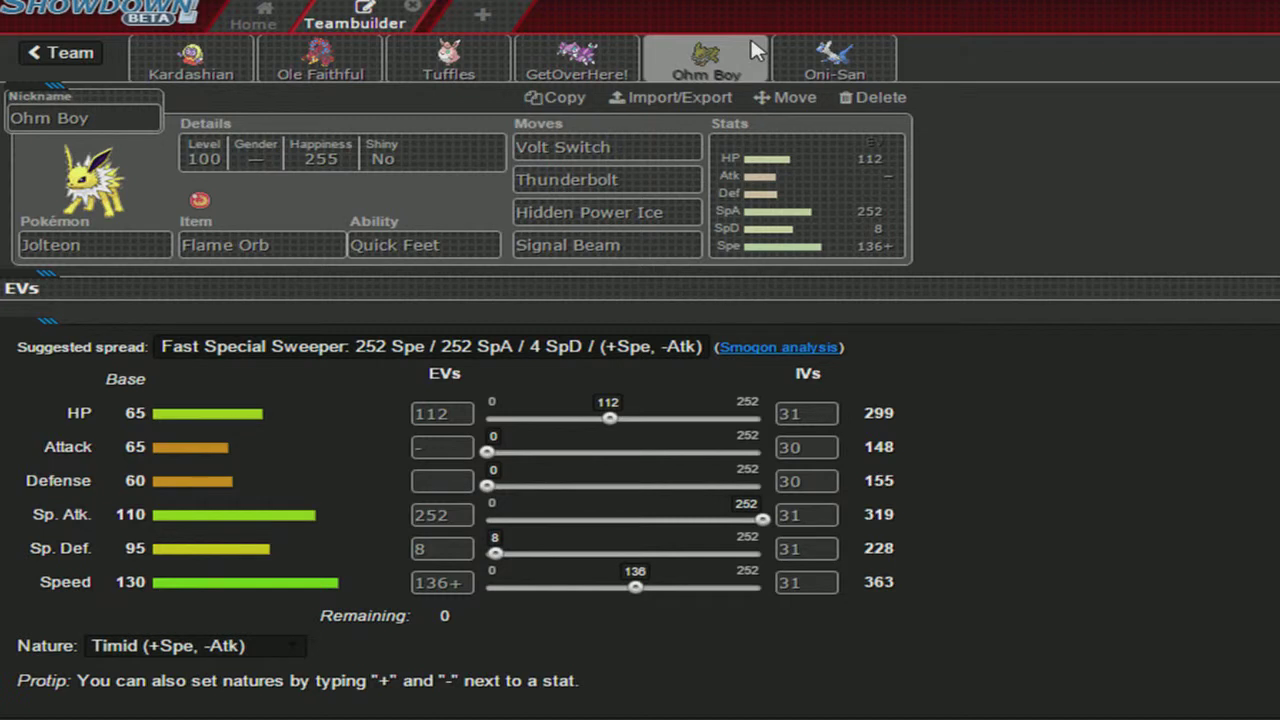
Step: Open Latios's set and examine its stats and EV spread
left_click(852, 60)
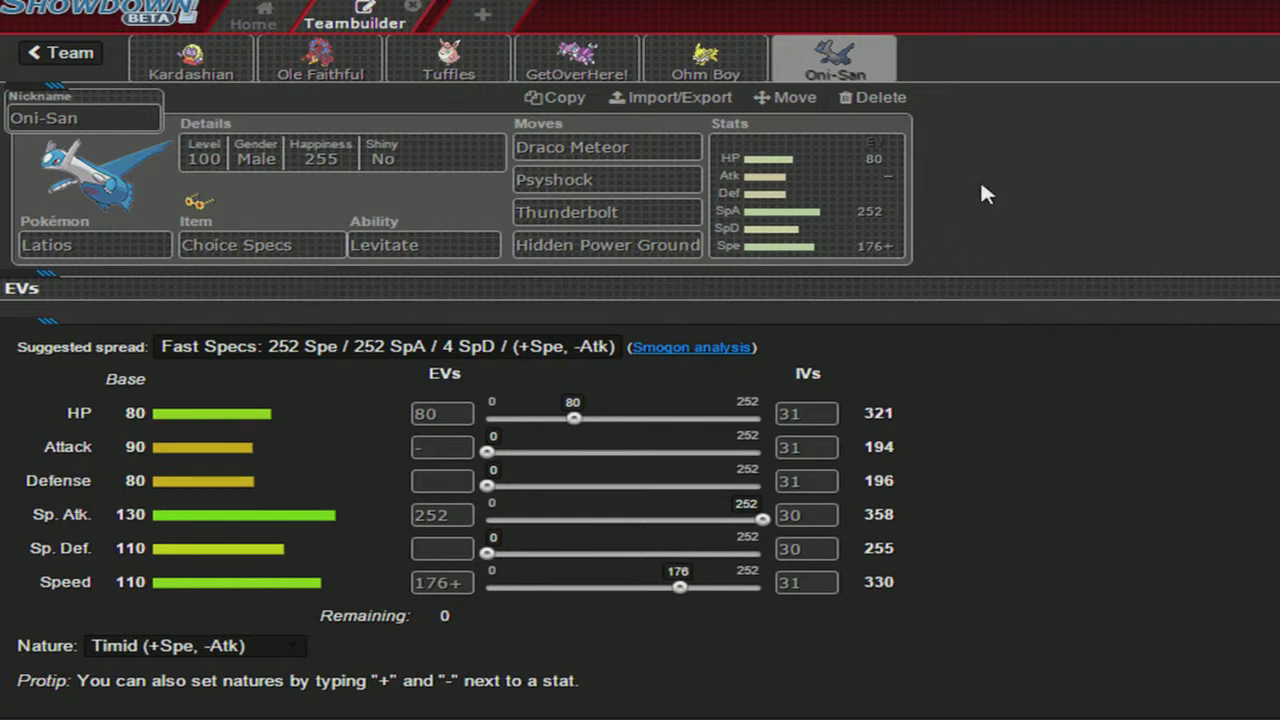
left_click(760, 133)
left_click(748, 125)
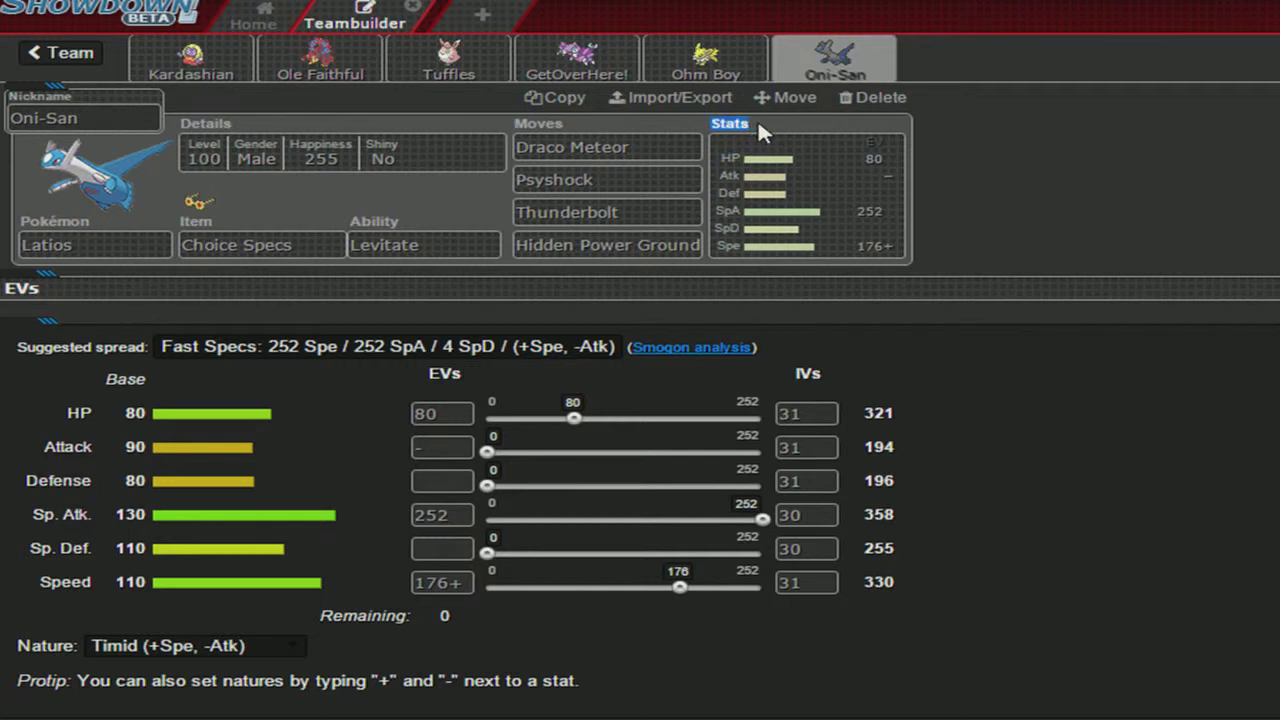
double_click(743, 126)
left_click(757, 128)
double_click(740, 123)
left_click(760, 121)
double_click(744, 121)
left_click(749, 126)
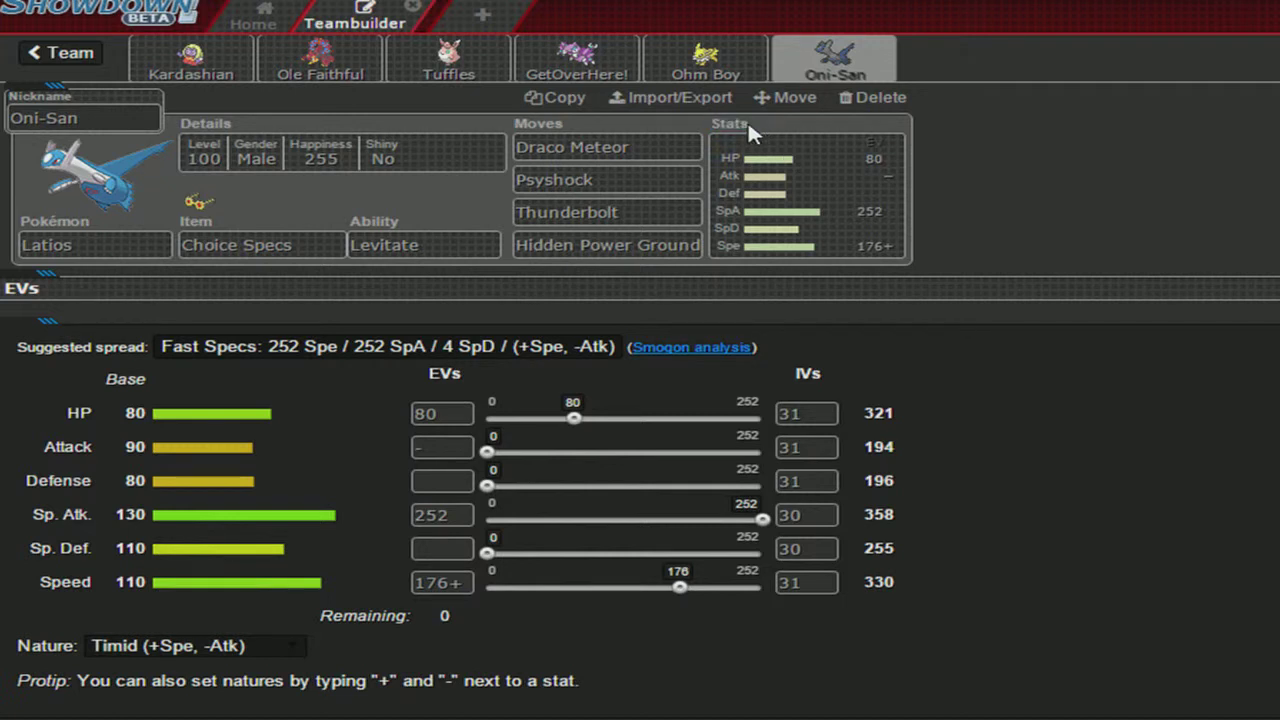
double_click(738, 126)
left_click(752, 130)
double_click(21, 288)
left_click(74, 283)
double_click(40, 284)
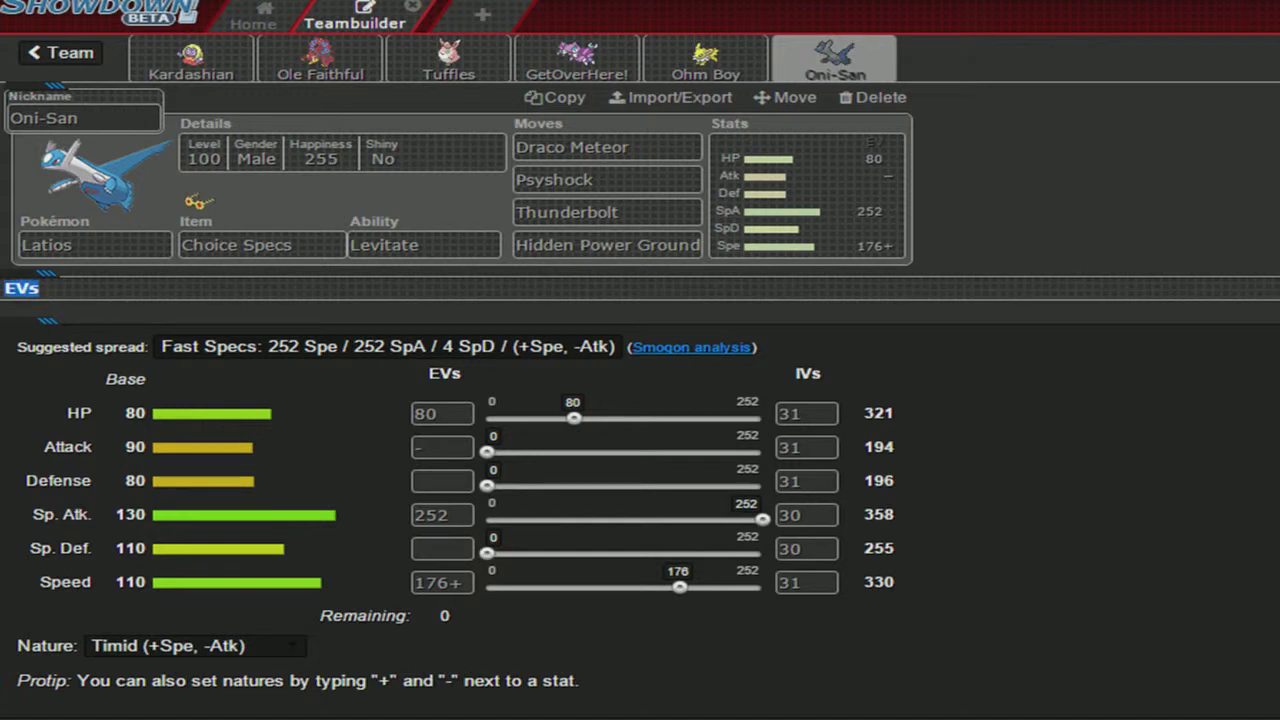